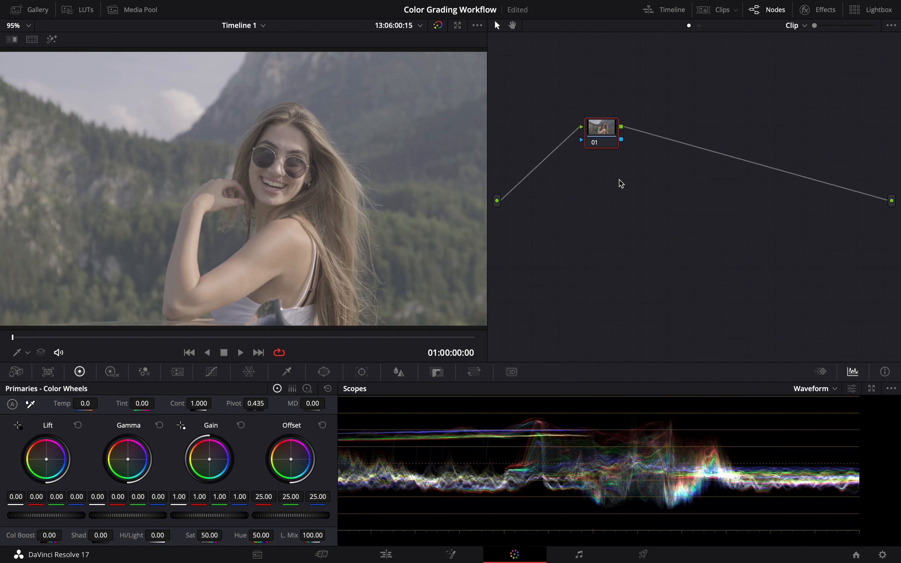
Step: Check the project's color management settings with Rec.709-A chosen as the timeline color space, and close them without saving
{"action": "left_click", "coordinate": [883, 555]}
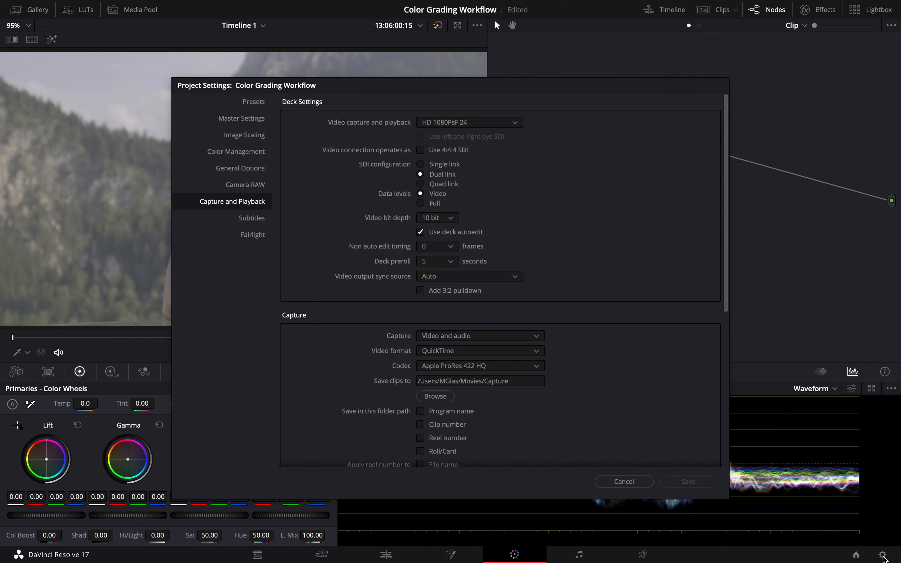
{"action": "left_click", "coordinate": [258, 152]}
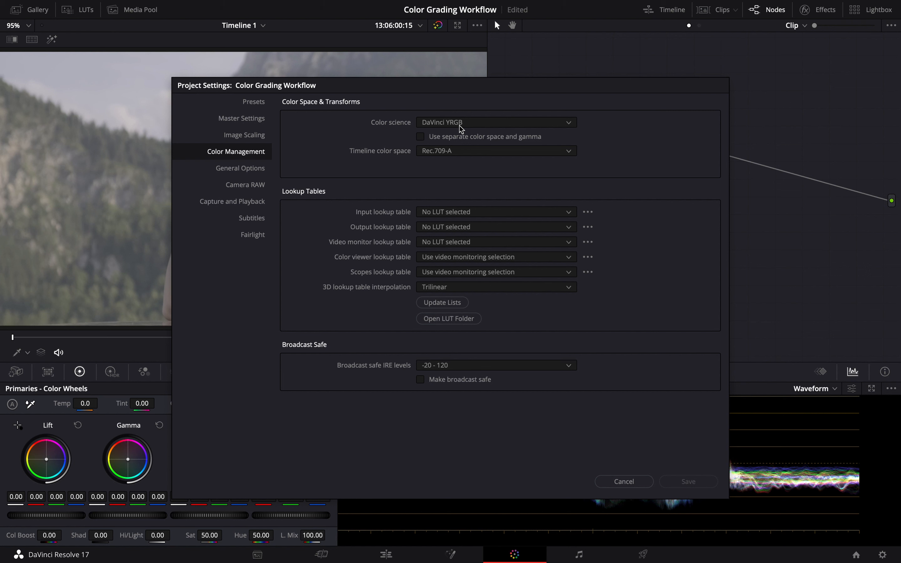
{"action": "left_click", "coordinate": [457, 153]}
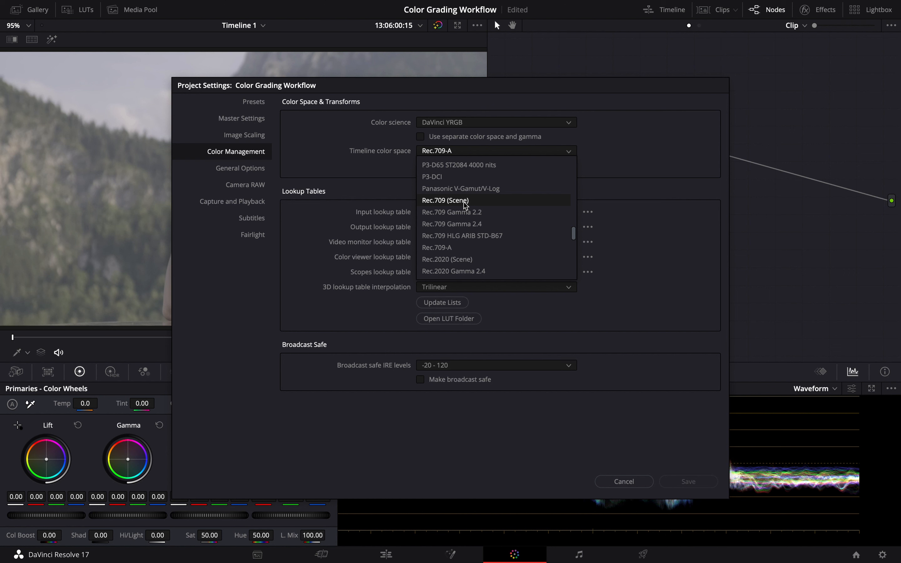
{"action": "left_click", "coordinate": [452, 247]}
{"action": "left_click", "coordinate": [604, 482]}
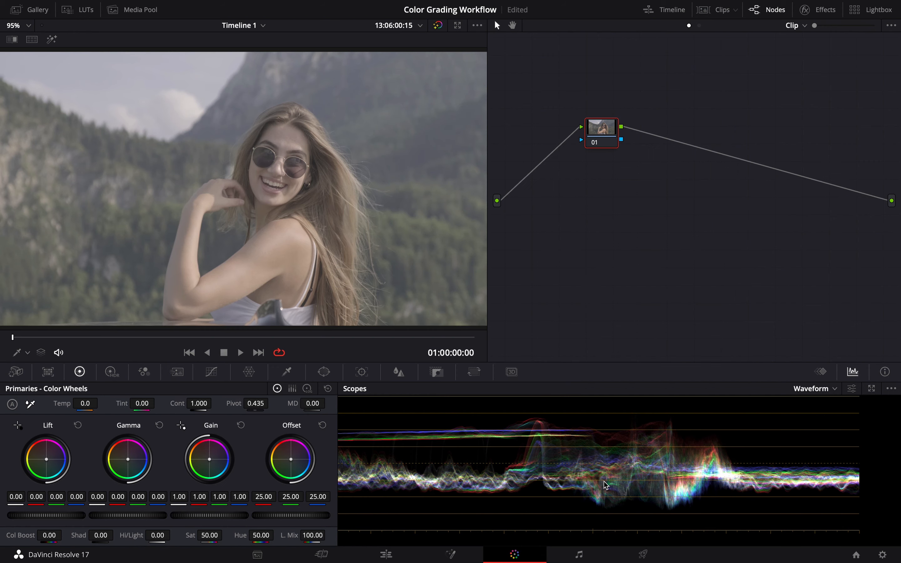
Step: Move node 01 up toward the source end of the node graph and append three serial nodes after it
{"action": "left_click_drag", "start_coordinate": [604, 131], "coordinate": [542, 121]}
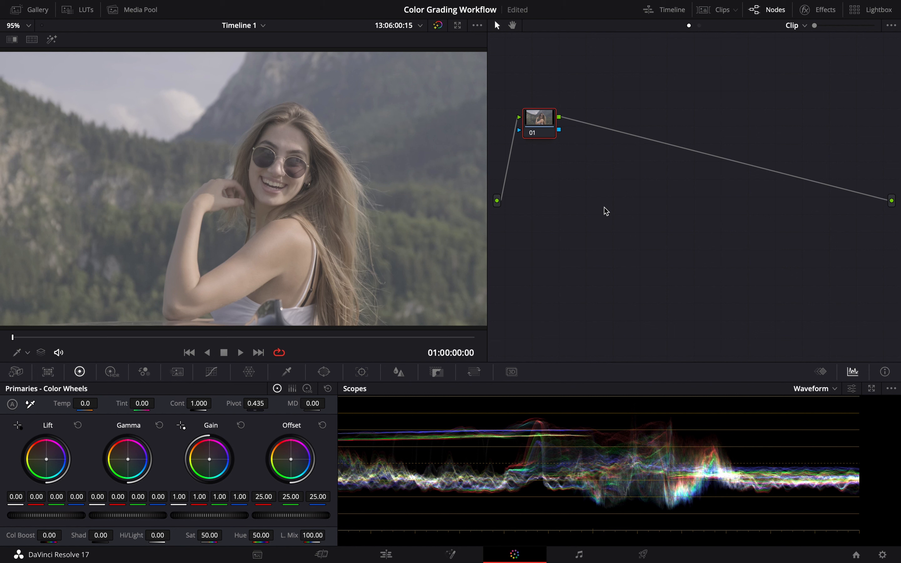
{"action": "key", "text": "alt+s"}
{"action": "key", "text": "alt+s"}
{"action": "key", "text": "alt+s"}
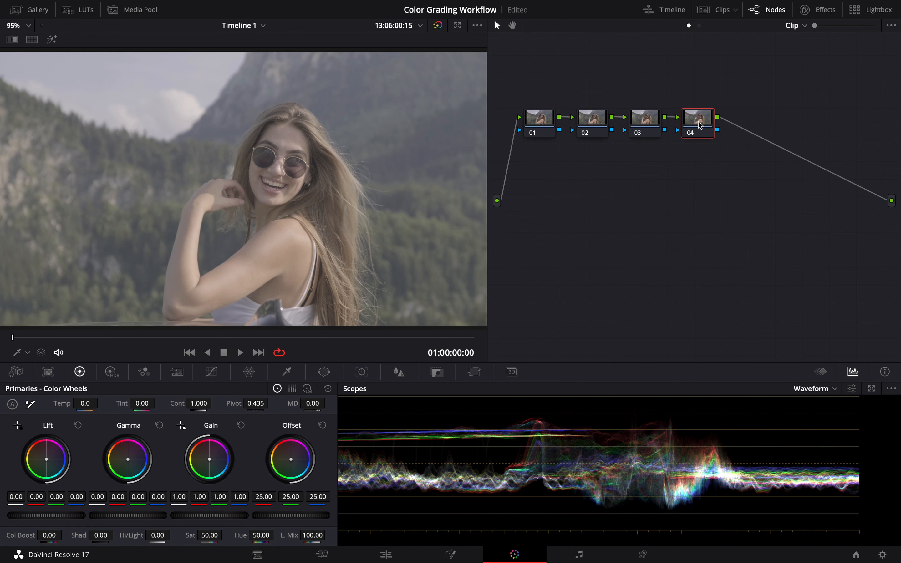
Step: Place node 04 below node 01 as a second row, add a layer node to it, and centre the layer mixer between the two
{"action": "left_click_drag", "start_coordinate": [699, 125], "coordinate": [541, 191]}
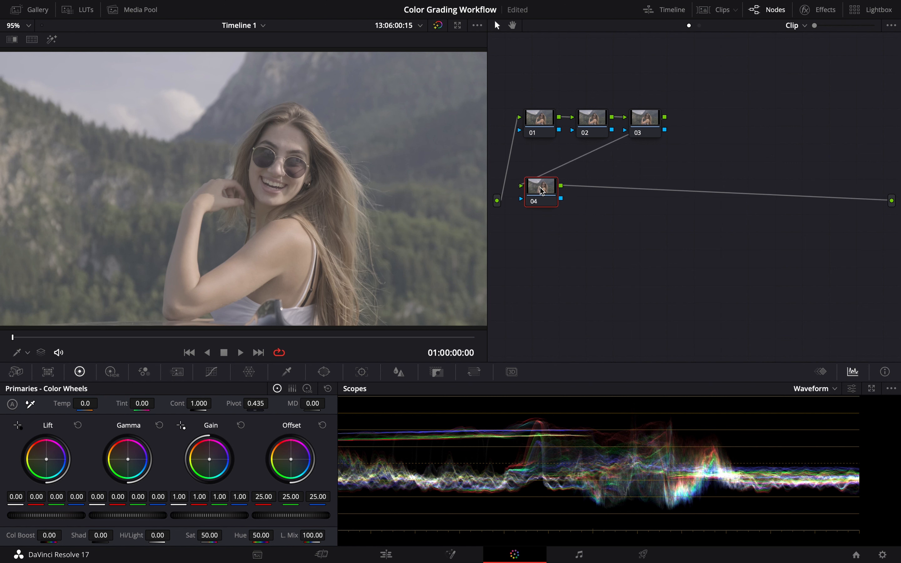
{"action": "key", "text": "alt+l"}
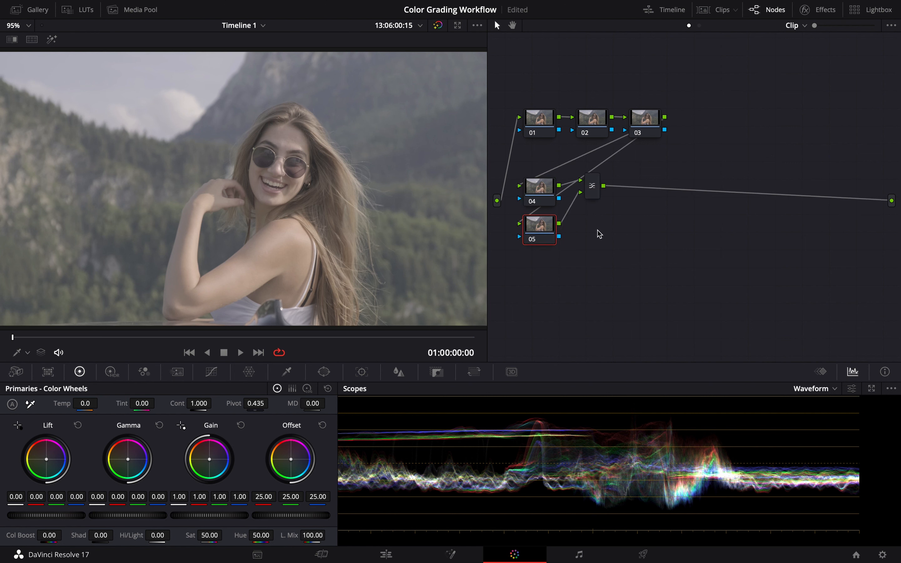
{"action": "left_click_drag", "start_coordinate": [595, 190], "coordinate": [593, 207]}
Step: Append three serial nodes after the layer mixer and arrange the last two as a third row in the node graph
{"action": "key", "text": "alt+s"}
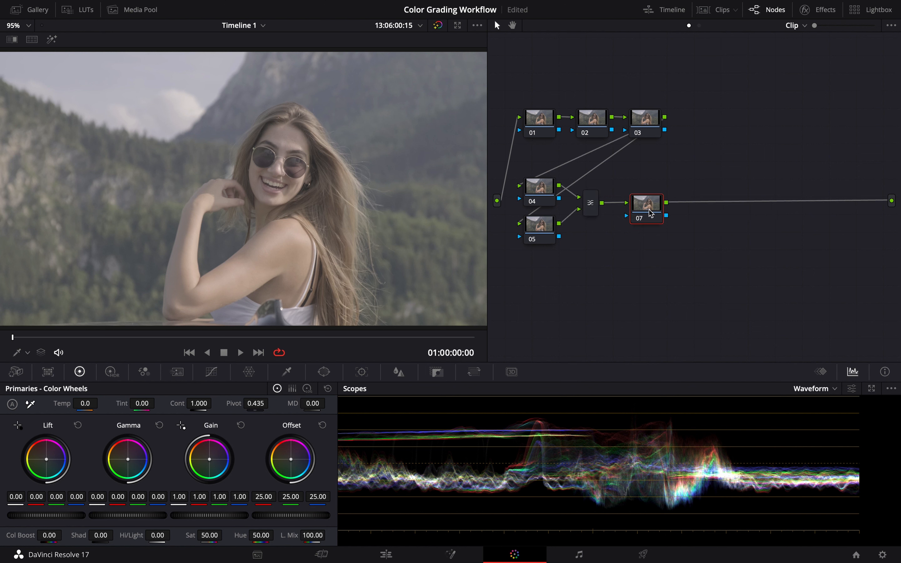
{"action": "key", "text": "alt+s"}
{"action": "key", "text": "alt+s"}
{"action": "left_click_drag", "start_coordinate": [790, 271], "coordinate": [544, 298]}
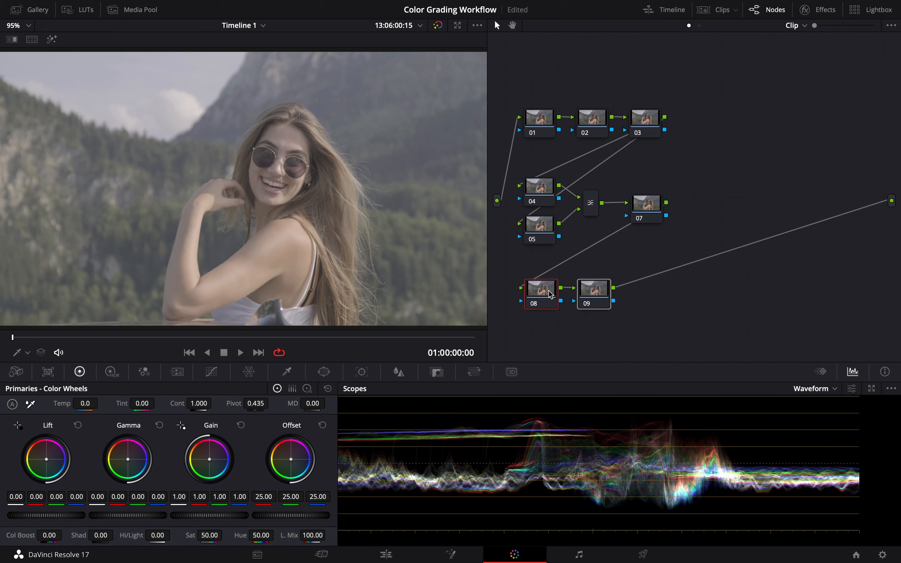
{"action": "left_click", "coordinate": [697, 126]}
Step: Label the three nodes in the first row Exp, CST and Bal
{"action": "left_click", "coordinate": [542, 120]}
{"action": "type", "text": "Exp"}
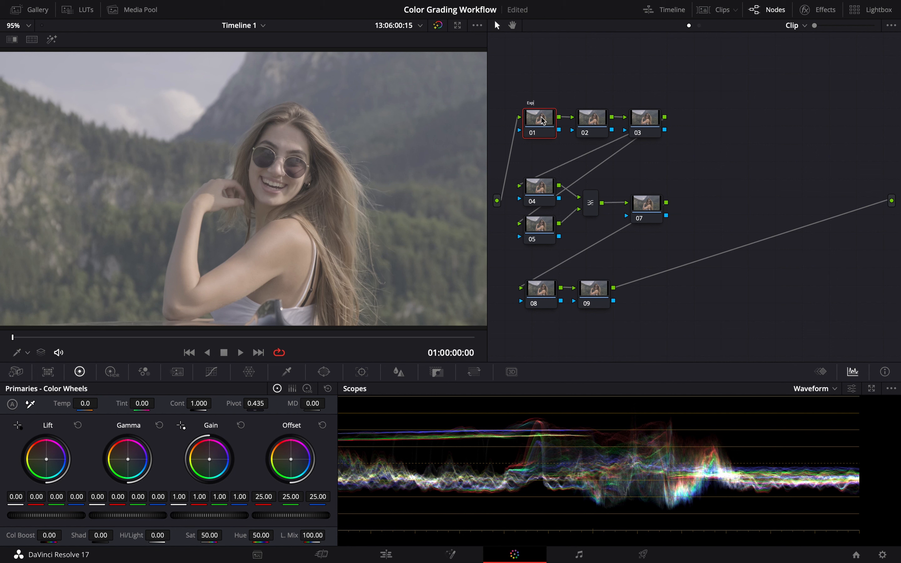
{"action": "left_click", "coordinate": [595, 119]}
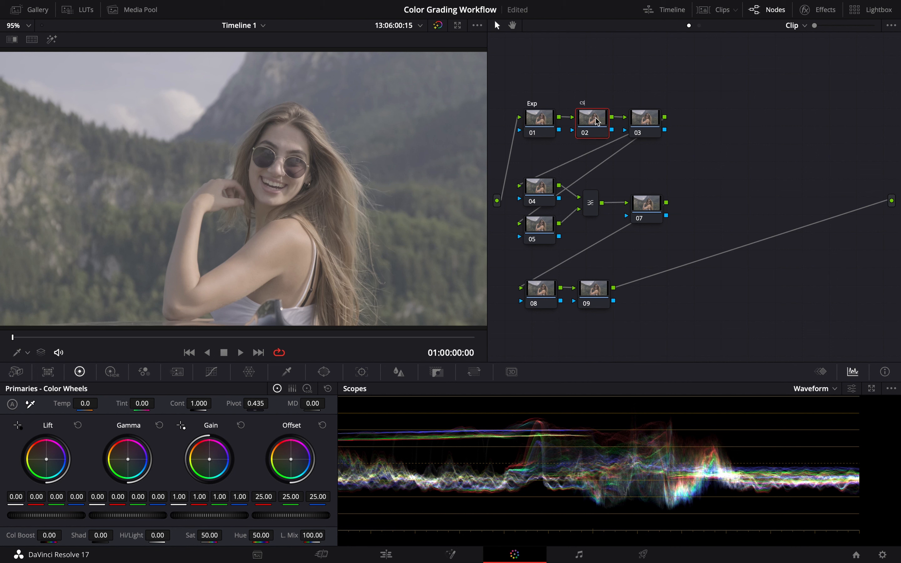
{"action": "type", "text": "CST"}
{"action": "left_click", "coordinate": [649, 121]}
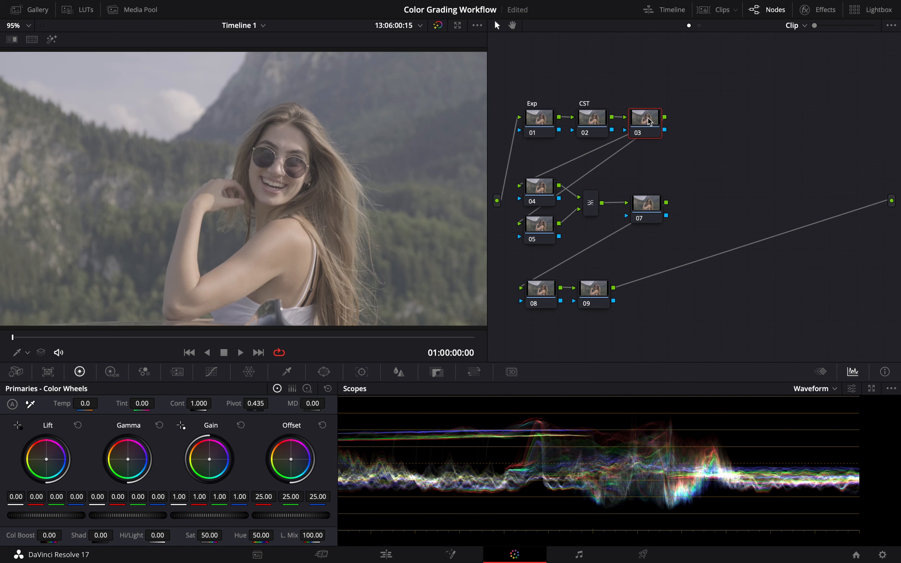
{"action": "type", "text": "Bal"}
Step: Label the second-row nodes 04, 05 and 07 as Look, Skin and Curves
{"action": "left_click", "coordinate": [536, 192]}
{"action": "type", "text": "Look"}
{"action": "left_click", "coordinate": [538, 231]}
{"action": "type", "text": "Skin"}
{"action": "left_click", "coordinate": [650, 202]}
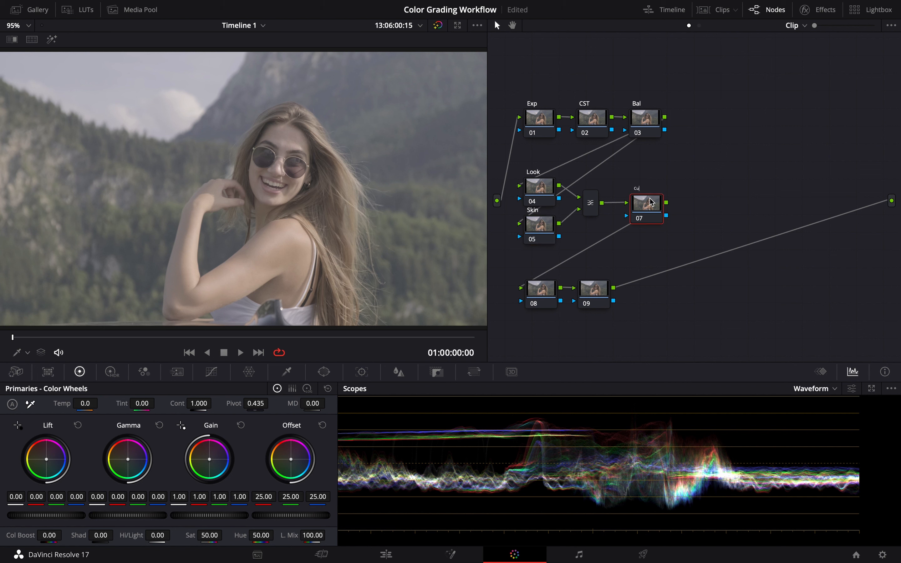
{"action": "type", "text": "Curves"}
Step: Label the two third-row nodes 08 and 09 as Highlights and Sharpen
{"action": "left_click", "coordinate": [541, 294]}
{"action": "type", "text": "Highlig"}
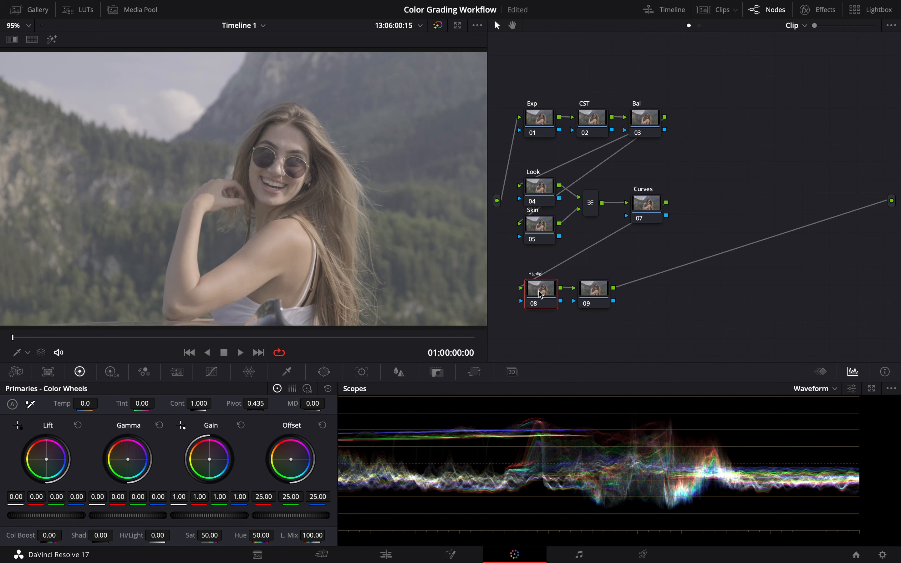
{"action": "type", "text": "hts"}
{"action": "left_click", "coordinate": [594, 295]}
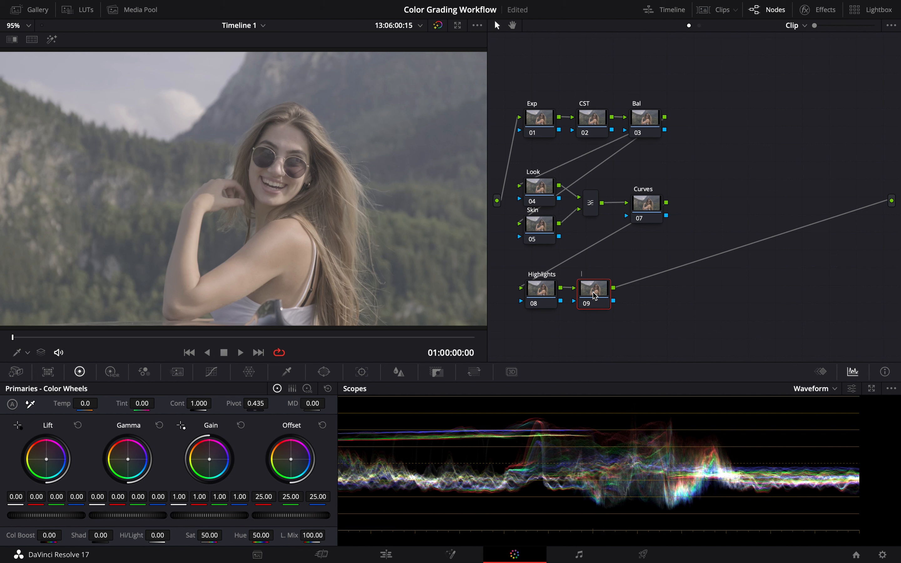
{"action": "type", "text": "Sharpen"}
{"action": "key", "text": "Return"}
Step: Search the effects library for "color" and apply the Color Space Transform effect to the CST node
{"action": "left_click", "coordinate": [585, 112]}
{"action": "left_click", "coordinate": [825, 9]}
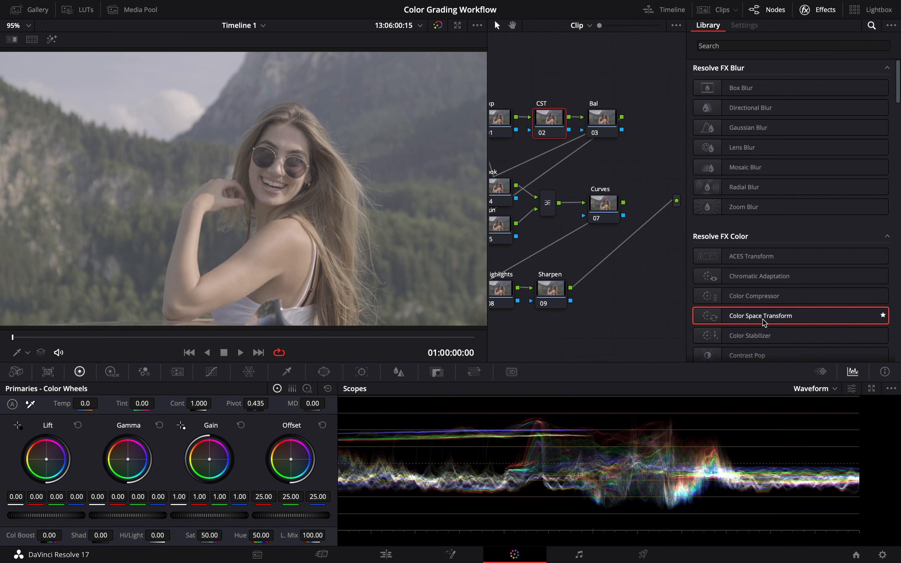
{"action": "left_click", "coordinate": [730, 47]}
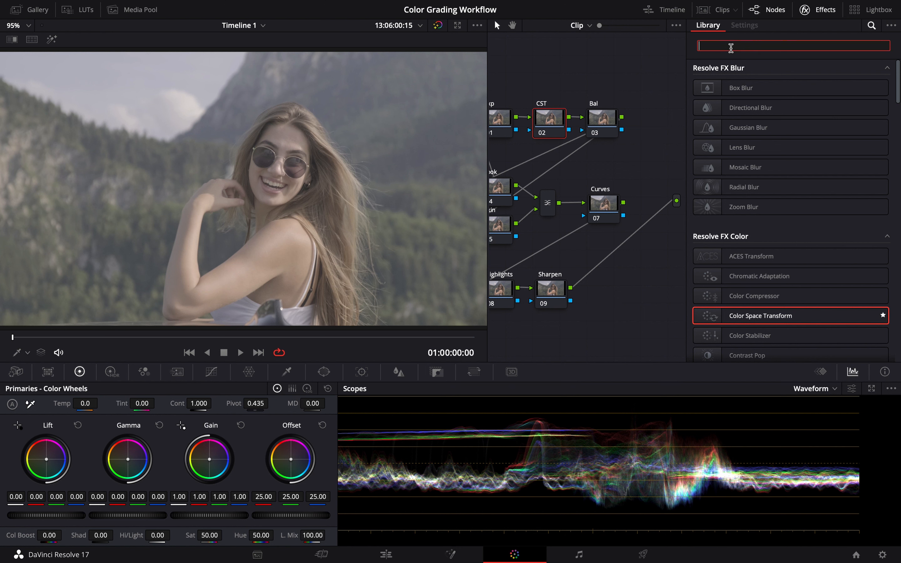
{"action": "type", "text": "color"}
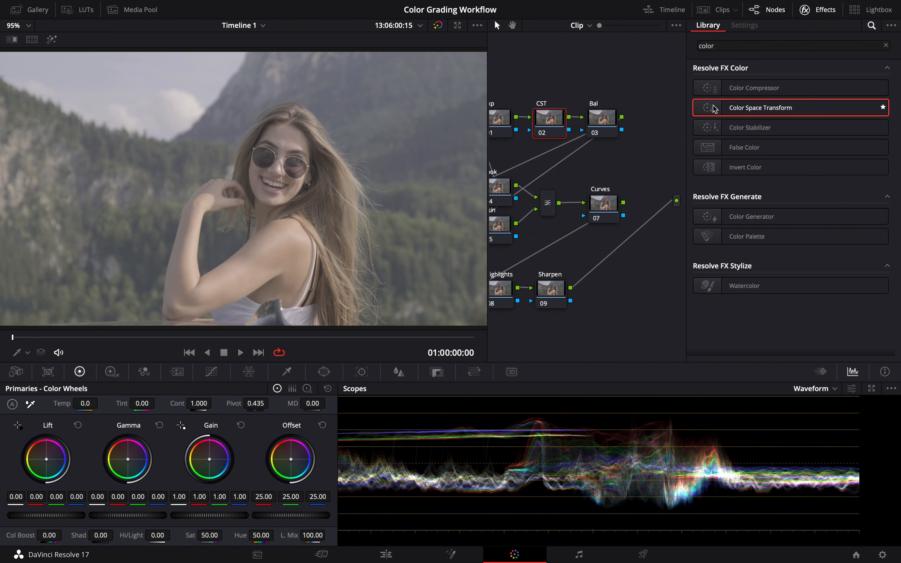
{"action": "left_click_drag", "start_coordinate": [714, 109], "coordinate": [547, 128]}
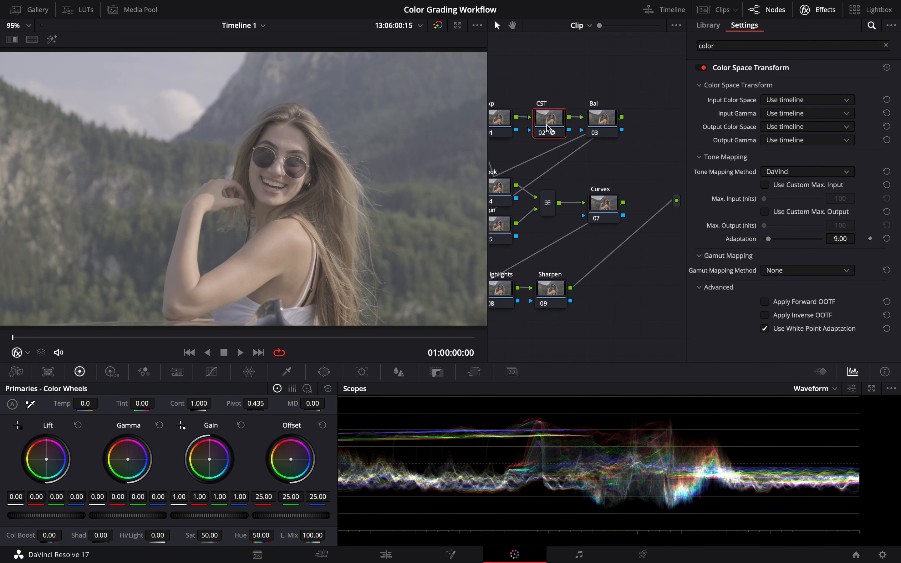
Step: Set the Color Space Transform's input color space to Rec.709 and its input gamma to FujiFilm F-Log
{"action": "left_click", "coordinate": [794, 100]}
{"action": "left_click", "coordinate": [781, 219]}
{"action": "left_click", "coordinate": [792, 116]}
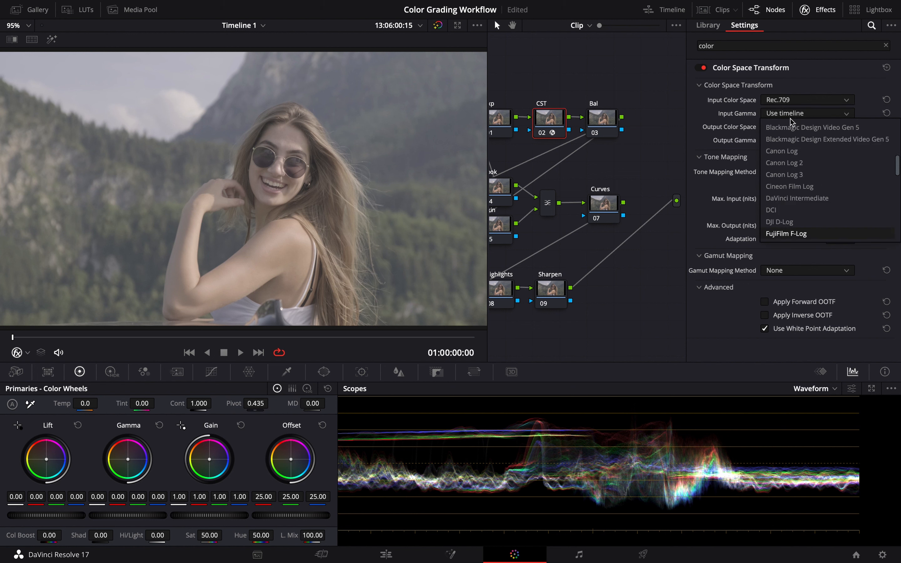
{"action": "left_click", "coordinate": [795, 234]}
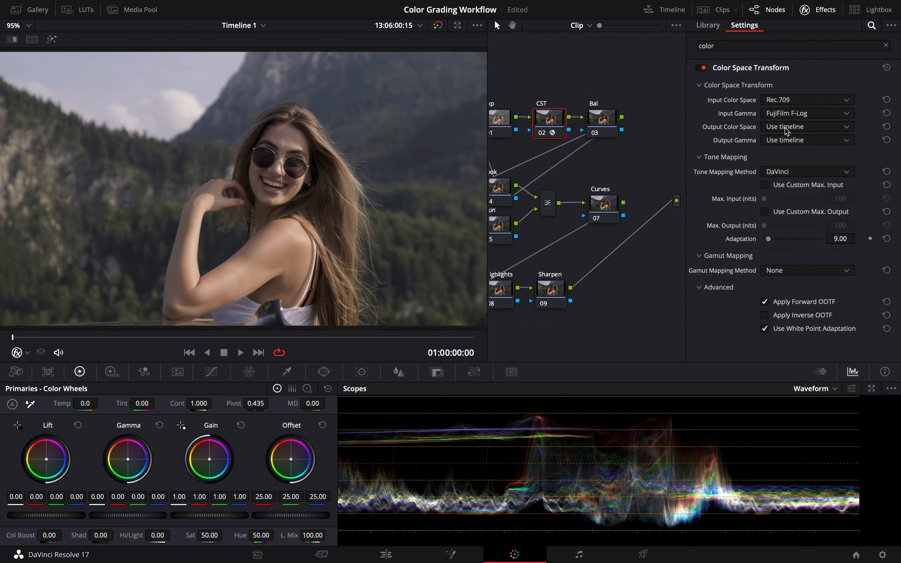
Step: Set the transform's output color space to Rec.709 and output gamma to Gamma 2.4, and close the effects library
{"action": "left_click", "coordinate": [786, 128]}
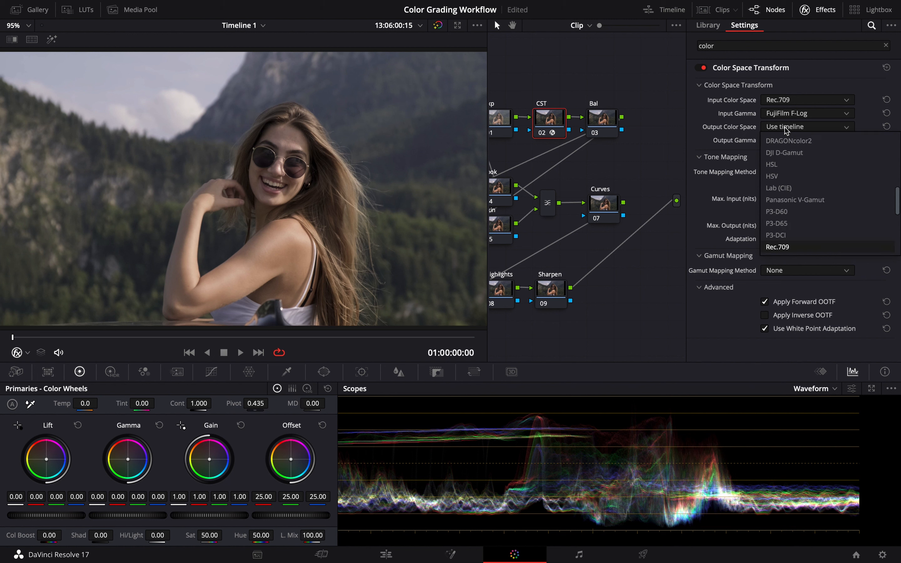
{"action": "left_click", "coordinate": [782, 246]}
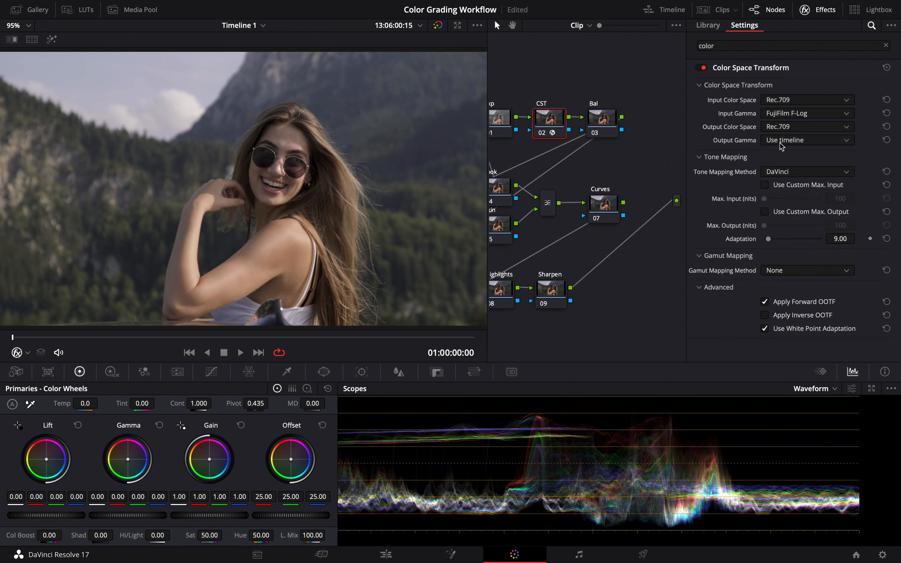
{"action": "left_click", "coordinate": [782, 143]}
{"action": "scroll", "coordinate": [808, 239], "scroll_direction": "down", "scroll_amount": 5}
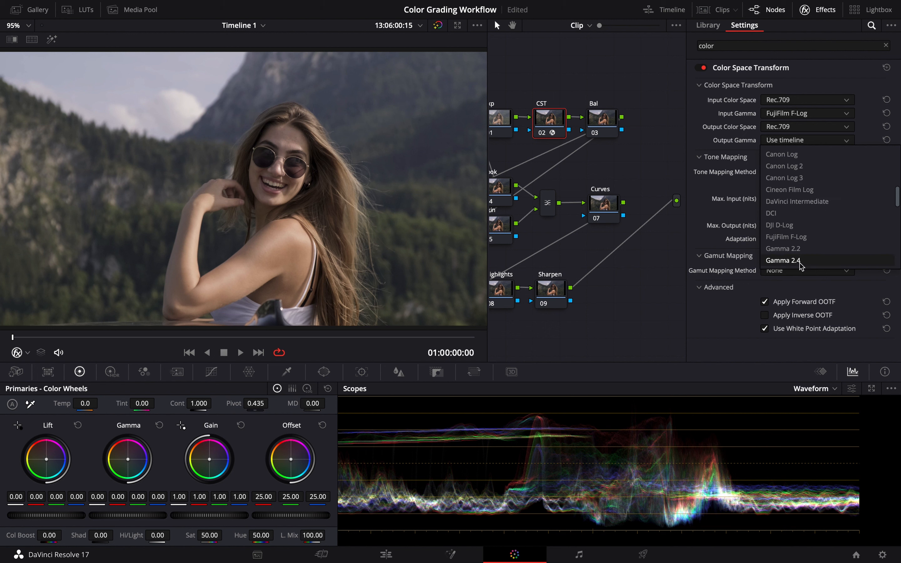
{"action": "left_click", "coordinate": [800, 260]}
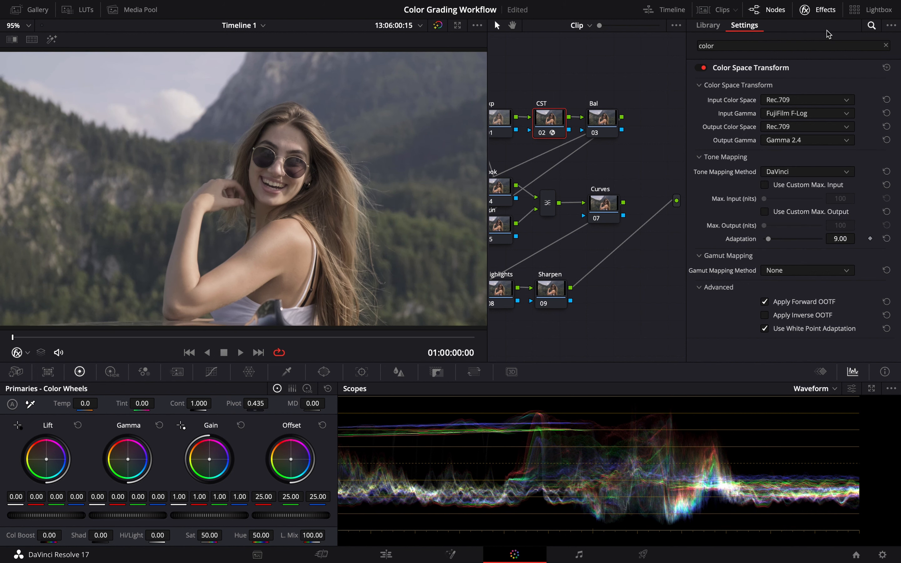
{"action": "left_click", "coordinate": [823, 10]}
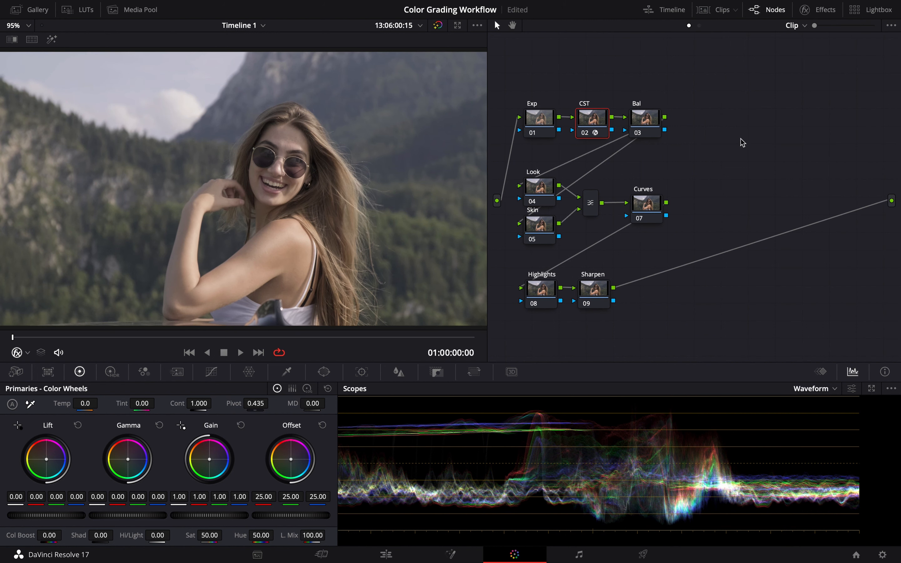
Step: Correct the exposure on the Exp node by setting master Lift to -0.04 and master Gain to 0.96
{"action": "left_click", "coordinate": [537, 121]}
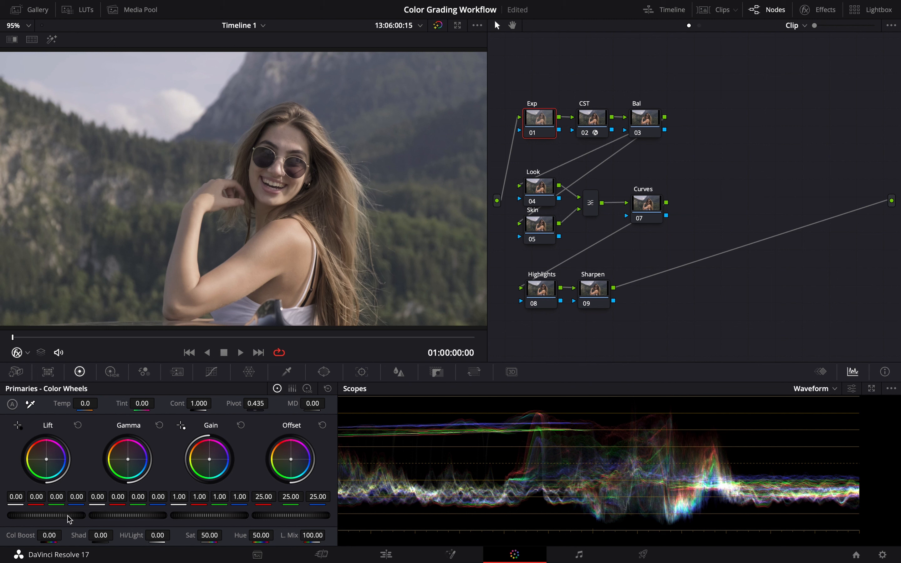
{"action": "left_click_drag", "start_coordinate": [46, 515], "coordinate": [41, 515]}
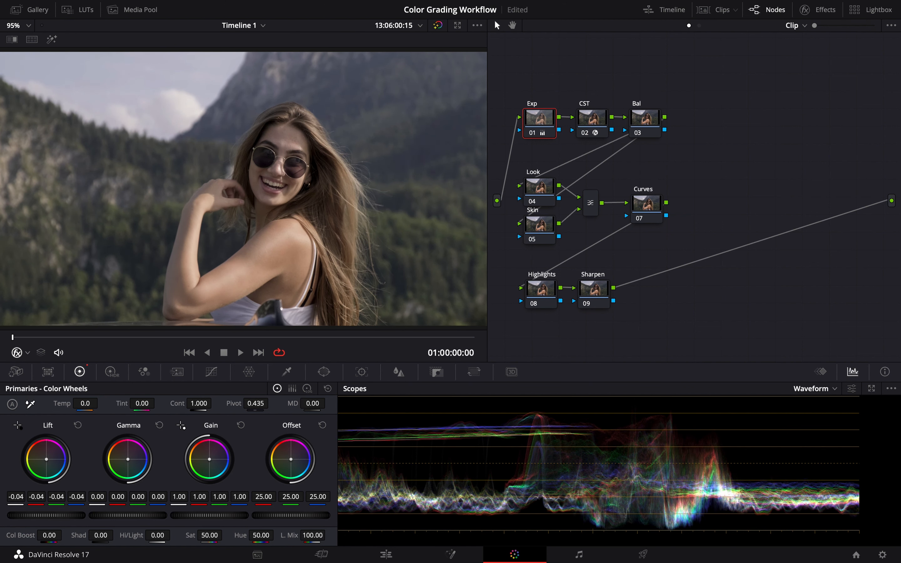
{"action": "left_click_drag", "start_coordinate": [209, 515], "coordinate": [207, 515]}
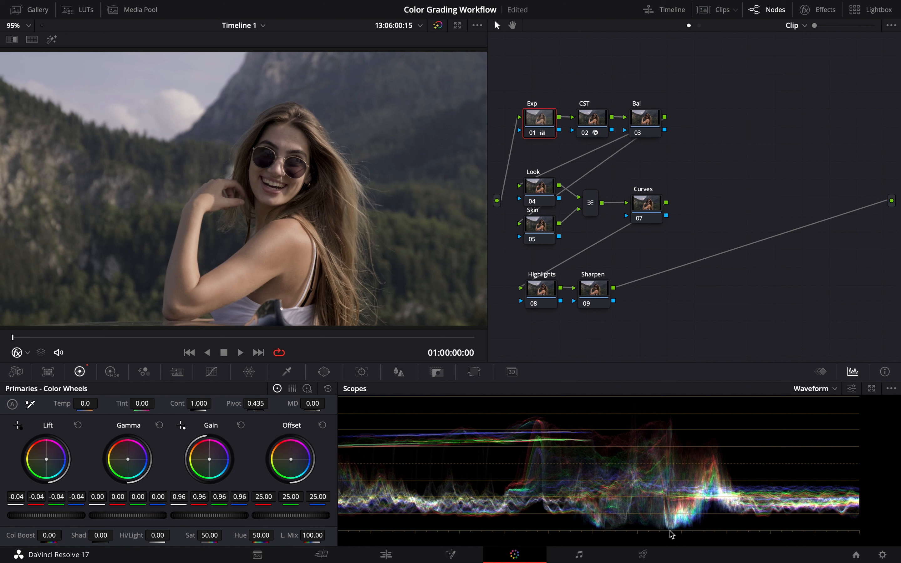
{"action": "left_click_drag", "start_coordinate": [213, 515], "coordinate": [242, 515]}
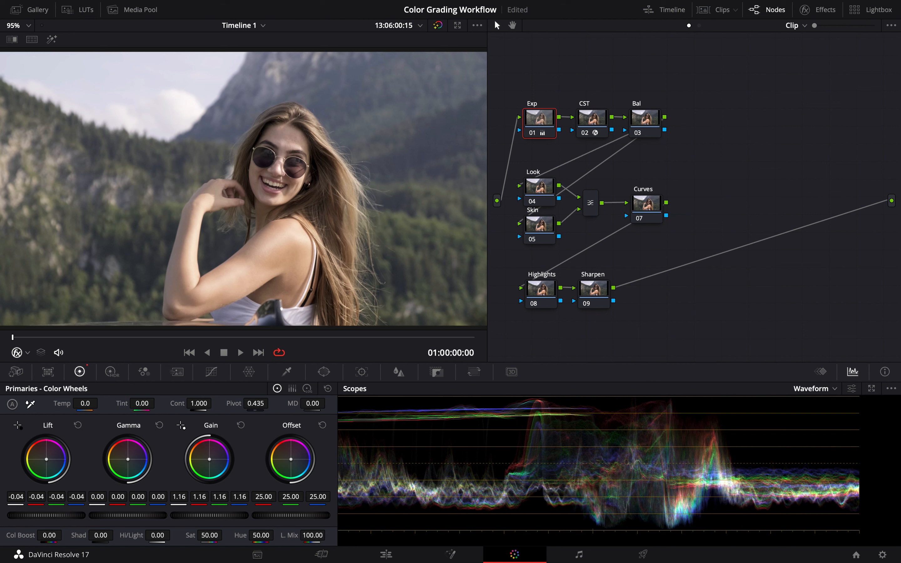
{"action": "left_click_drag", "start_coordinate": [210, 515], "coordinate": [179, 516]}
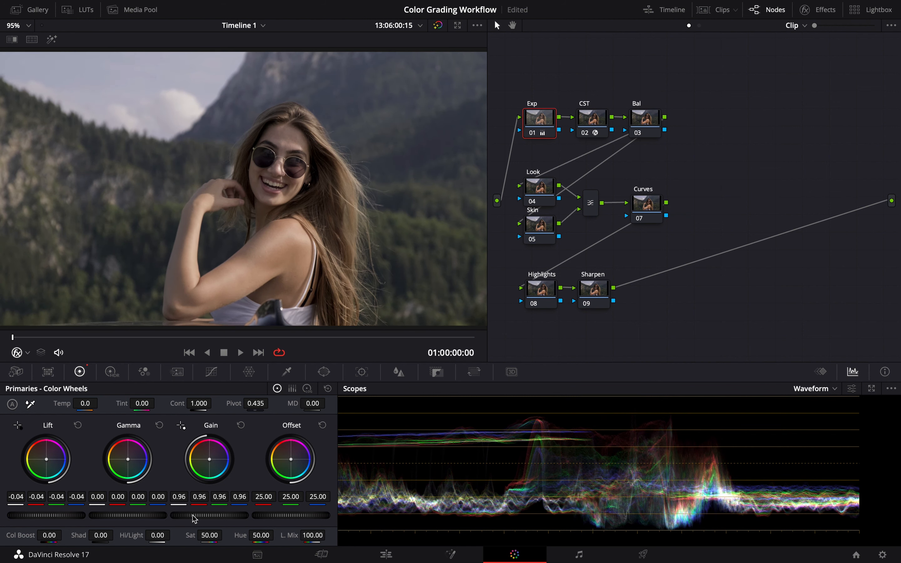
Step: On the Bal node, switch the scope to Vectorscope and shift the Offset color balance to 22.81 red, 25.00 green and 26.18 blue
{"action": "left_click", "coordinate": [644, 121]}
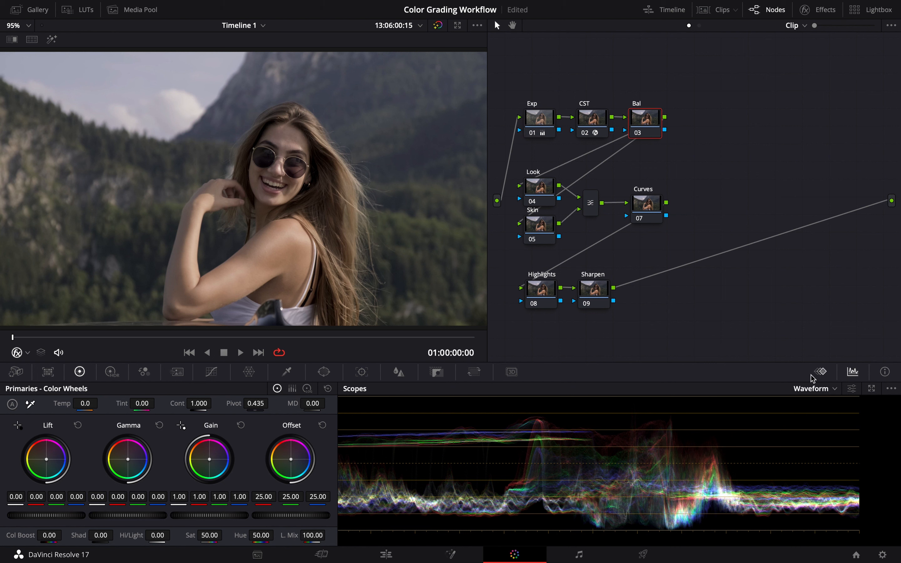
{"action": "left_click", "coordinate": [811, 388]}
{"action": "left_click", "coordinate": [822, 428]}
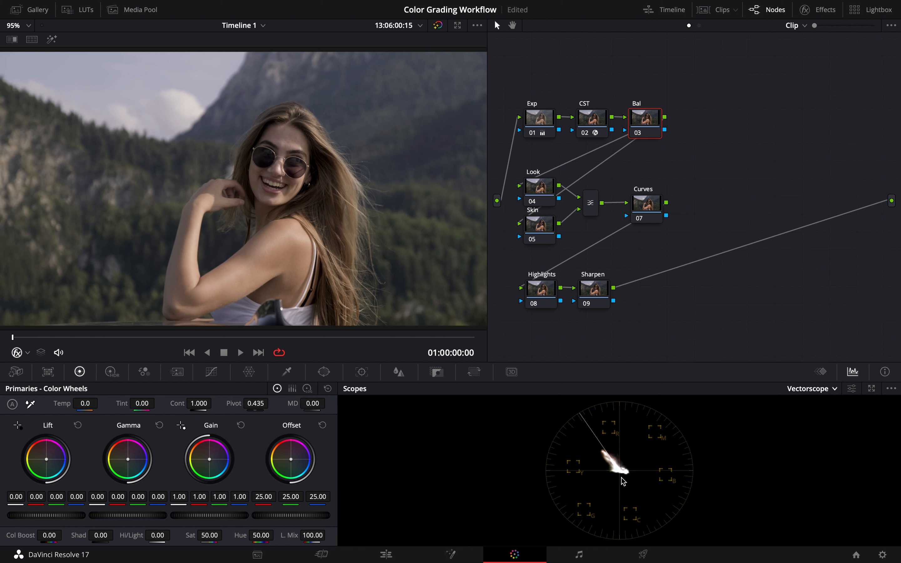
{"action": "left_click_drag", "start_coordinate": [290, 460], "coordinate": [290, 460]}
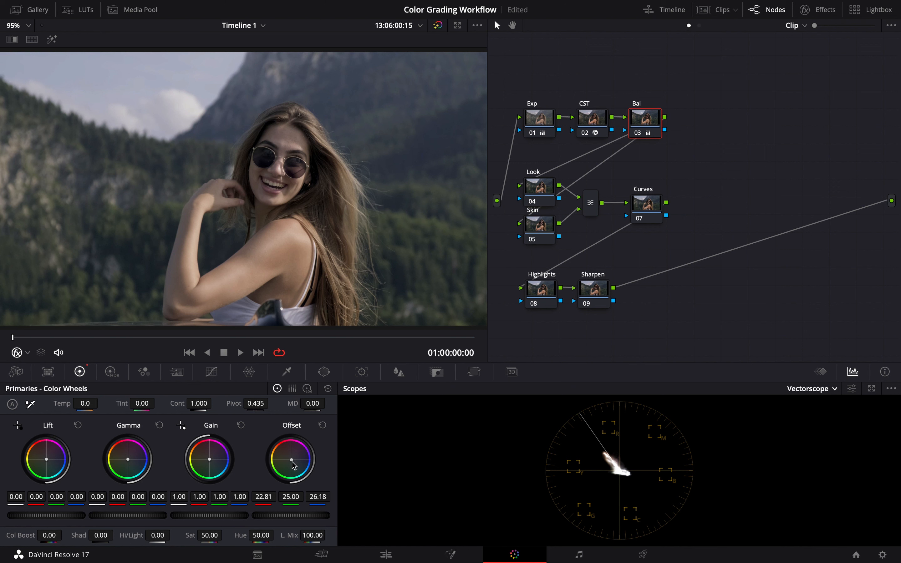
Step: Slightly lower the blue Offset on the Bal node
{"action": "left_click_drag", "start_coordinate": [319, 495], "coordinate": [314, 495]}
Step: On the Skin node, key the woman's skin tone by sampling her forehead with the HSL Qualifier, and show the highlighted selection
{"action": "left_click", "coordinate": [545, 229]}
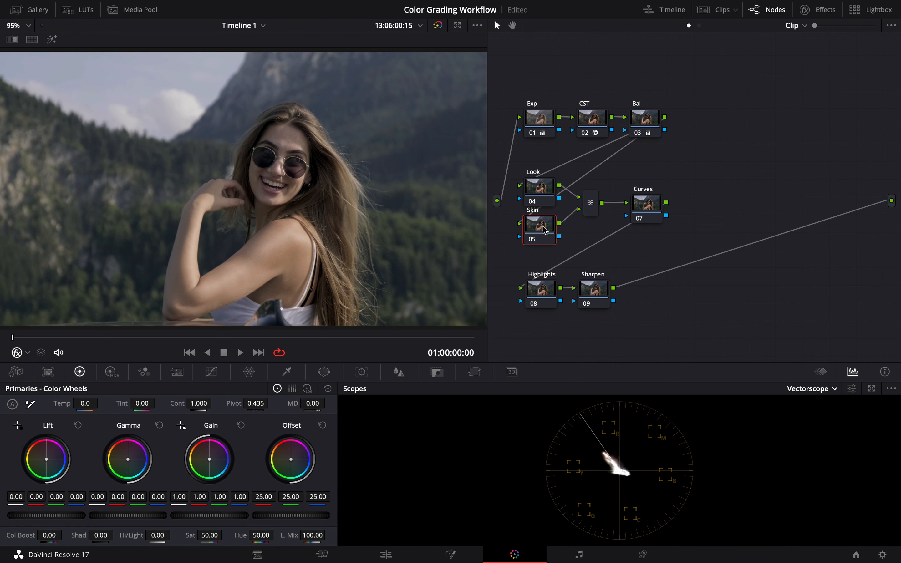
{"action": "left_click", "coordinate": [287, 374]}
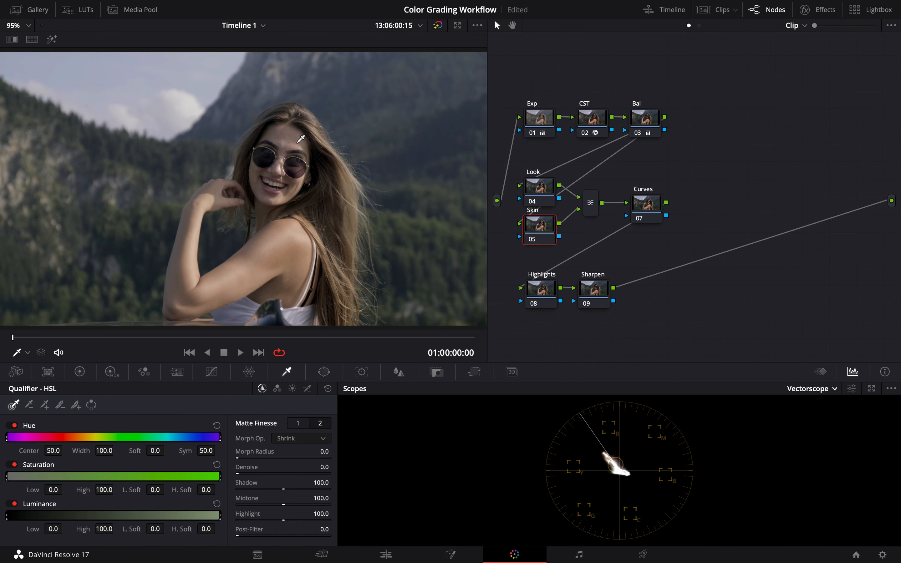
{"action": "left_click", "coordinate": [286, 141]}
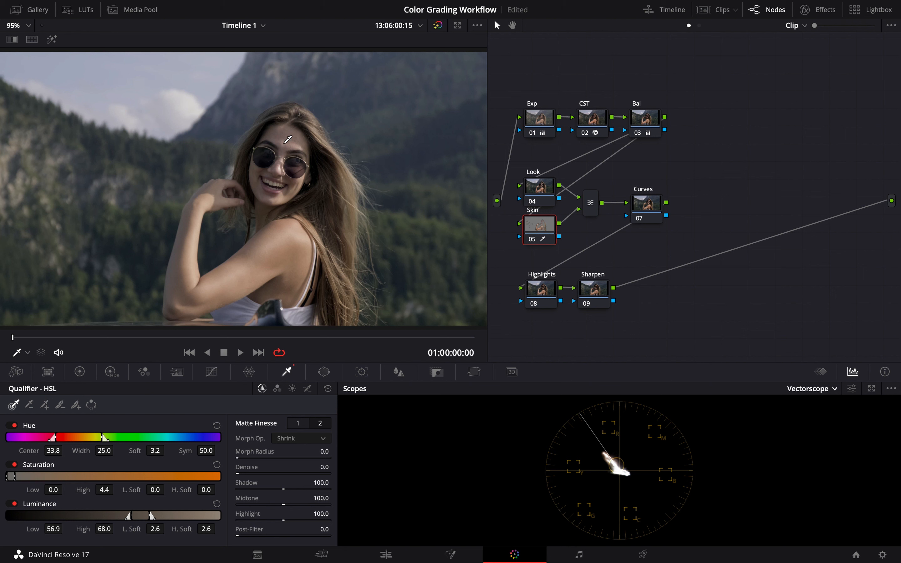
{"action": "left_click", "coordinate": [288, 139]}
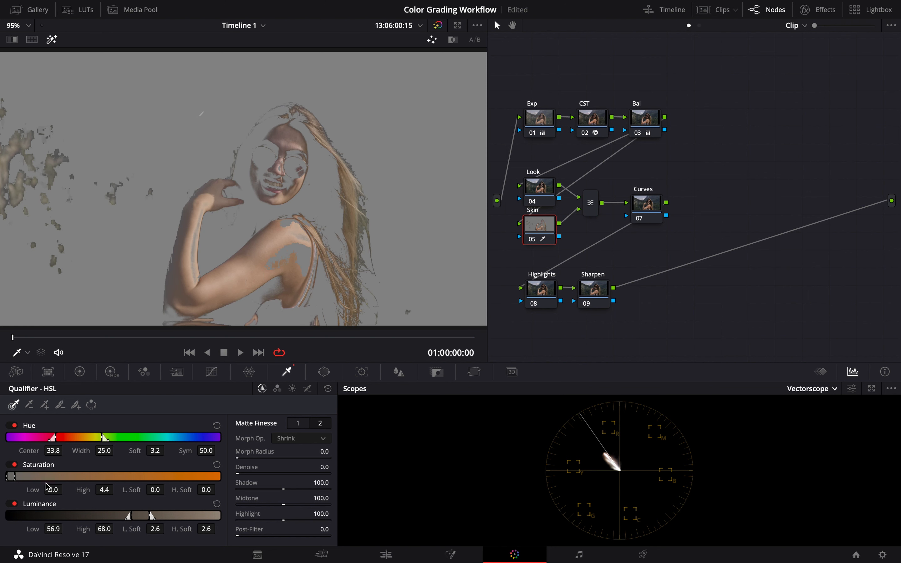
Step: Refine the skin key to hue center 31.0 and width 22.0, saturation high 10.0 with low softness 0.5, and luminance 47.5 to 75.4
{"action": "left_click_drag", "start_coordinate": [21, 481], "coordinate": [24, 476]}
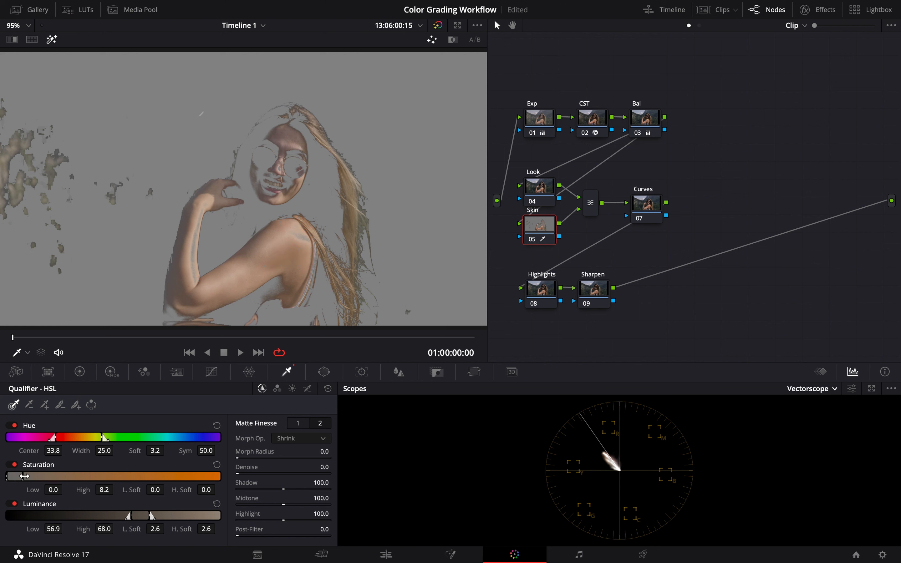
{"action": "left_click_drag", "start_coordinate": [152, 516], "coordinate": [172, 518]}
{"action": "mouse_move", "coordinate": [151, 518]}
{"action": "left_mouse_down"}
{"action": "mouse_move", "coordinate": [136, 518]}
{"action": "mouse_move", "coordinate": [173, 517]}
{"action": "mouse_move", "coordinate": [142, 518]}
{"action": "left_mouse_up"}
{"action": "mouse_move", "coordinate": [86, 439]}
{"action": "left_mouse_down"}
{"action": "mouse_move", "coordinate": [54, 439]}
{"action": "mouse_move", "coordinate": [94, 438]}
{"action": "left_mouse_up"}
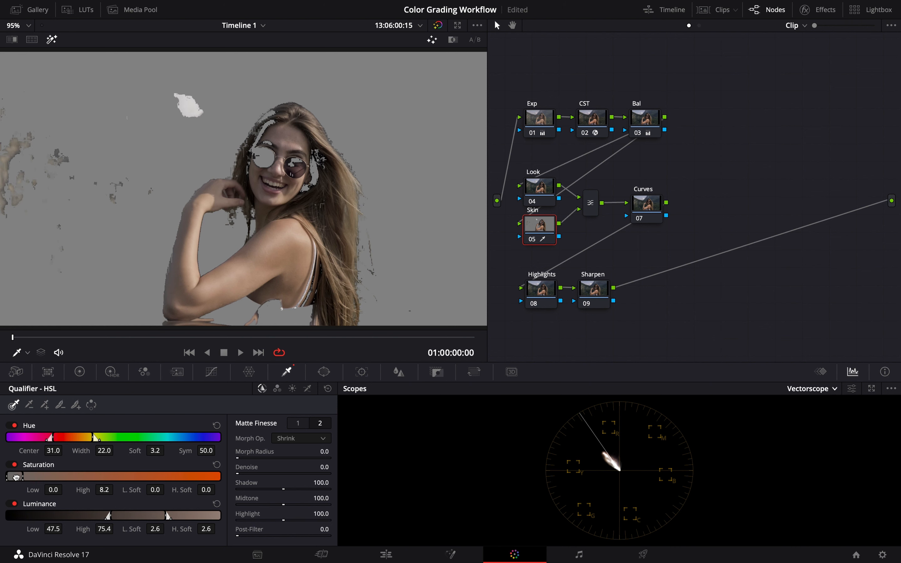
{"action": "left_click_drag", "start_coordinate": [149, 493], "coordinate": [104, 493]}
Step: Clean up the skin matte with Pre-Filter 9.4, Clean White 14.1, Blur Radius 3.5 and Denoise 19.0
{"action": "left_click", "coordinate": [299, 424]}
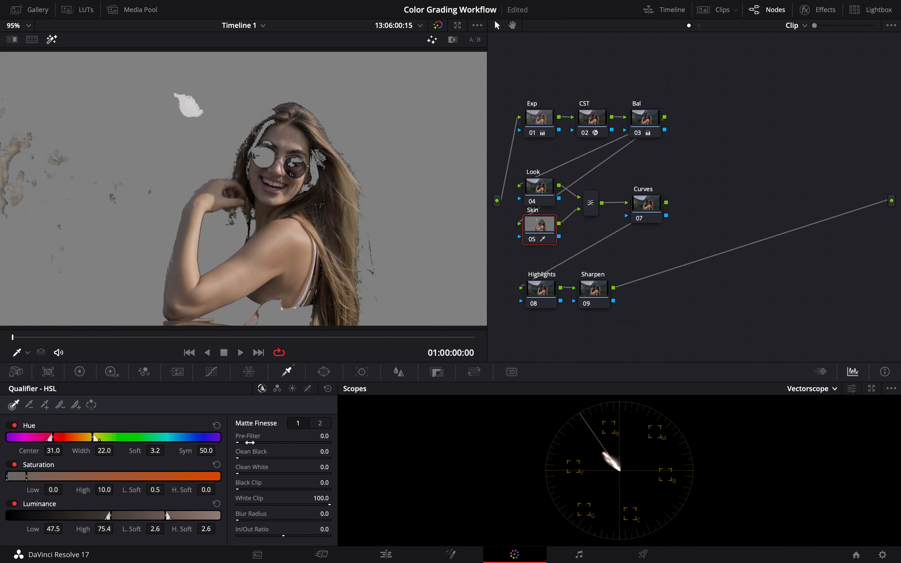
{"action": "left_click_drag", "start_coordinate": [253, 442], "coordinate": [325, 439]}
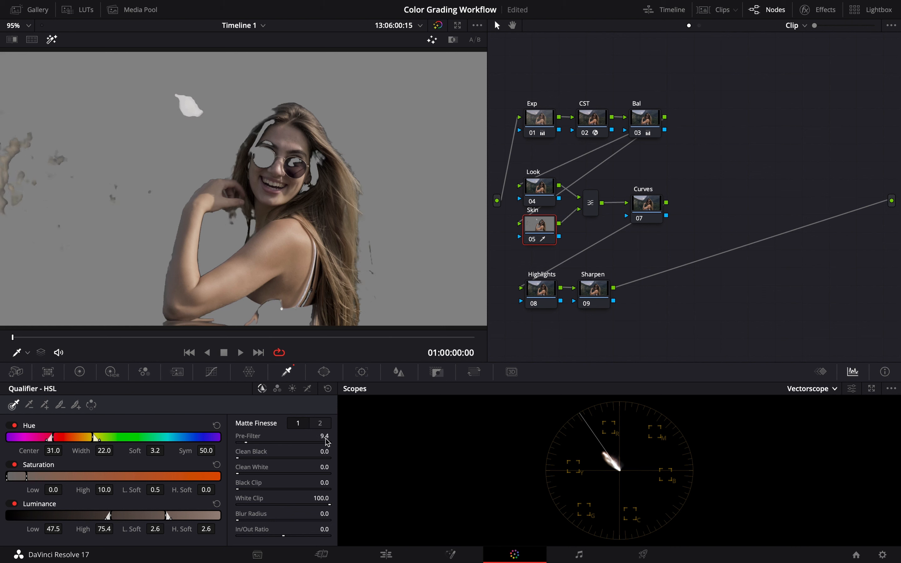
{"action": "mouse_move", "coordinate": [325, 469]}
{"action": "left_mouse_down"}
{"action": "mouse_move", "coordinate": [357, 469]}
{"action": "mouse_move", "coordinate": [327, 471]}
{"action": "left_mouse_up"}
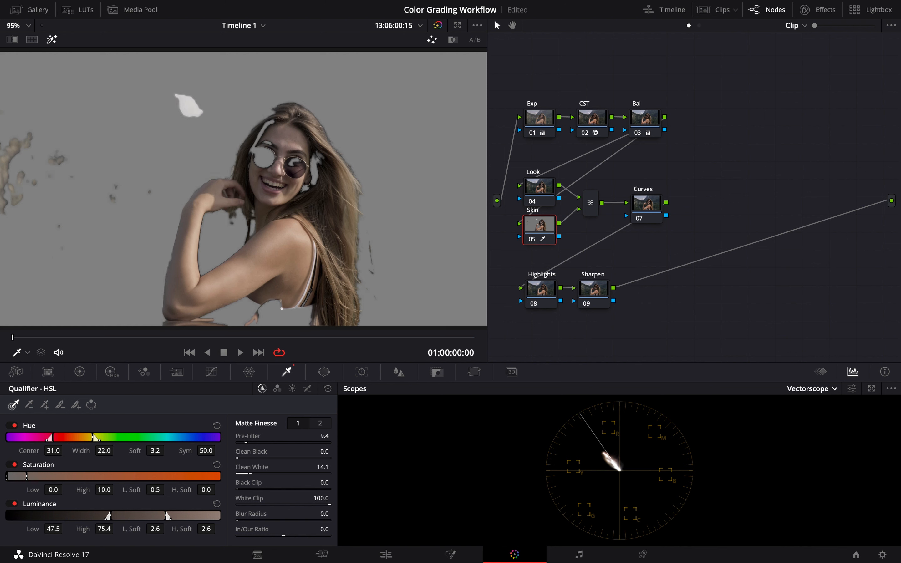
{"action": "left_click_drag", "start_coordinate": [324, 513], "coordinate": [326, 513]}
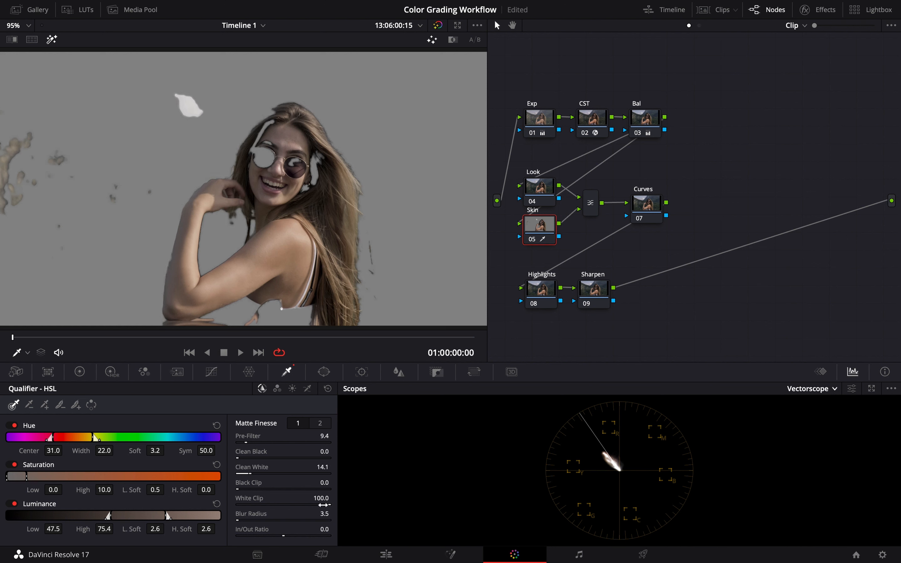
{"action": "left_click", "coordinate": [320, 424]}
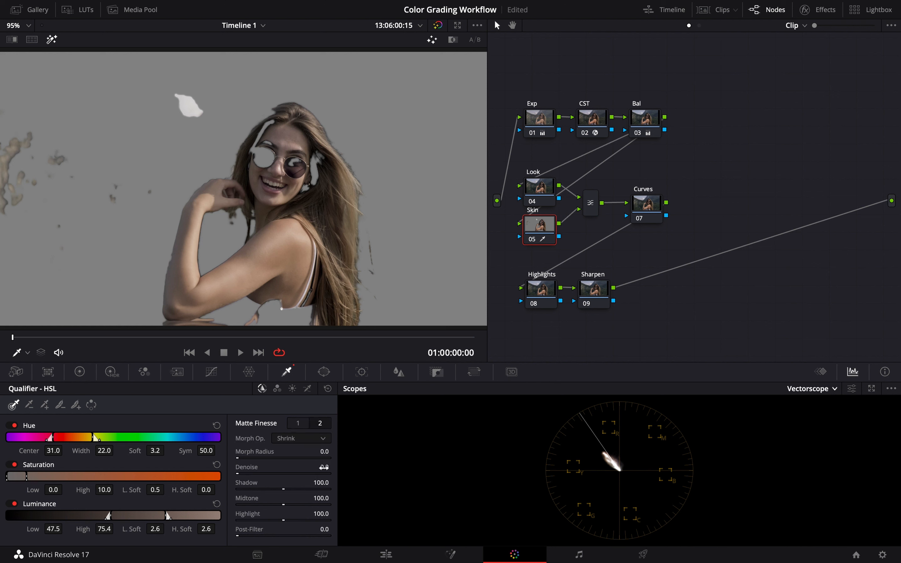
{"action": "left_click_drag", "start_coordinate": [323, 467], "coordinate": [324, 467]}
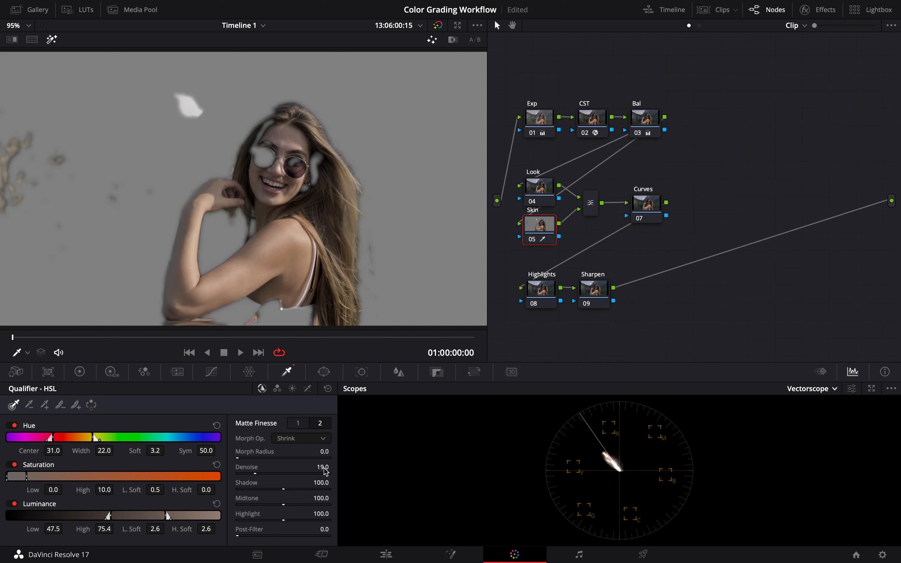
Step: Check the skin key against the normal image, lower its Clean White to about 8, and turn the highlight view off
{"action": "left_click", "coordinate": [300, 424]}
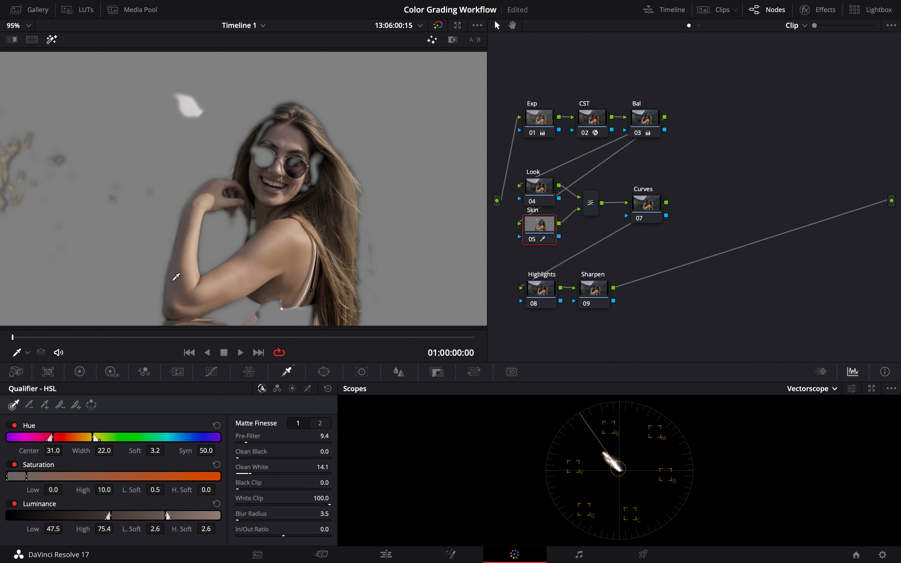
{"action": "key", "text": "shift+h"}
{"action": "key", "text": "shift+h"}
{"action": "left_click_drag", "start_coordinate": [329, 470], "coordinate": [317, 470]}
{"action": "key", "text": "shift+h"}
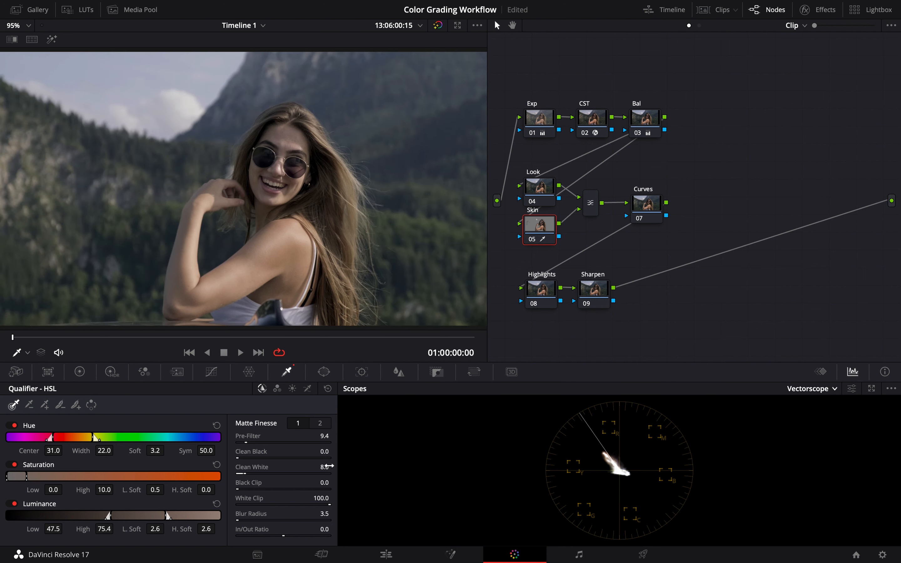
Step: Balance the Look node with Lift -0.01 red and 0.01 blue, Gamma -0.01 blue, Gain 0.99 red and 1.02 blue, comparing it on and off
{"action": "left_click", "coordinate": [538, 189]}
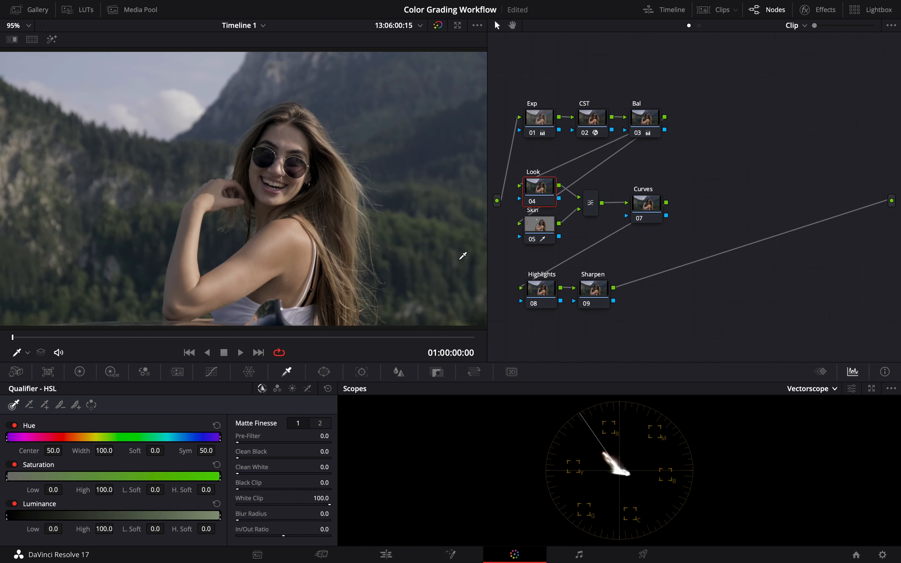
{"action": "left_click", "coordinate": [81, 372]}
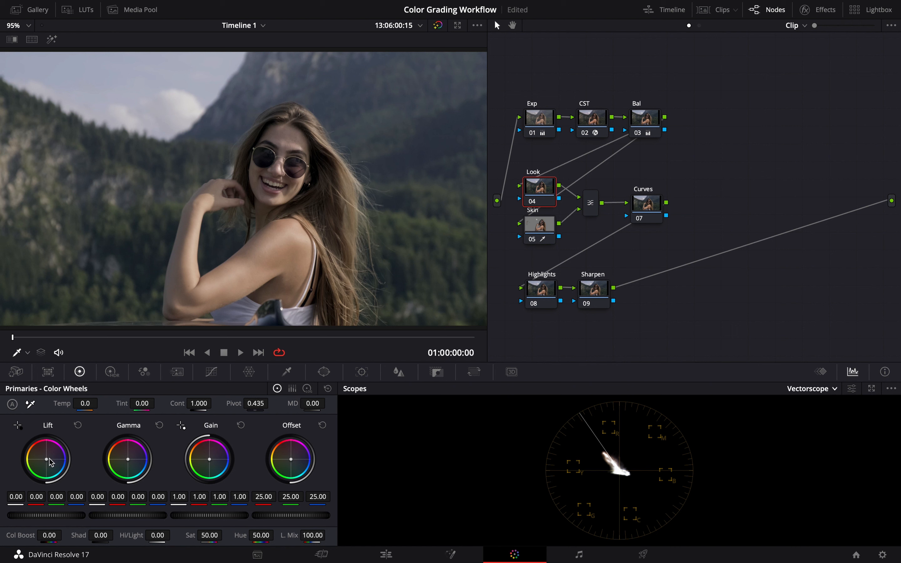
{"action": "left_click_drag", "start_coordinate": [50, 462], "coordinate": [51, 463]}
{"action": "left_click_drag", "start_coordinate": [129, 461], "coordinate": [129, 462]}
{"action": "left_click_drag", "start_coordinate": [210, 459], "coordinate": [211, 463]}
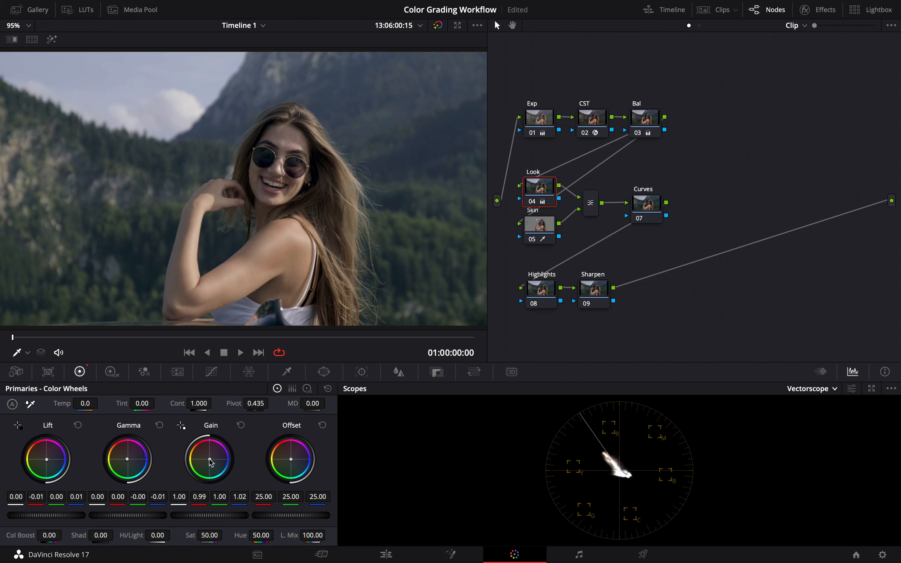
{"action": "key", "text": "ctrl+d"}
{"action": "key", "text": "ctrl+d"}
{"action": "key", "text": "ctrl+d"}
{"action": "key", "text": "ctrl+d"}
Step: On the Skin node, set master Lift to -0.01, raise the contrast, lower the pivot and warm the Gain color balance slightly
{"action": "left_click", "coordinate": [539, 228]}
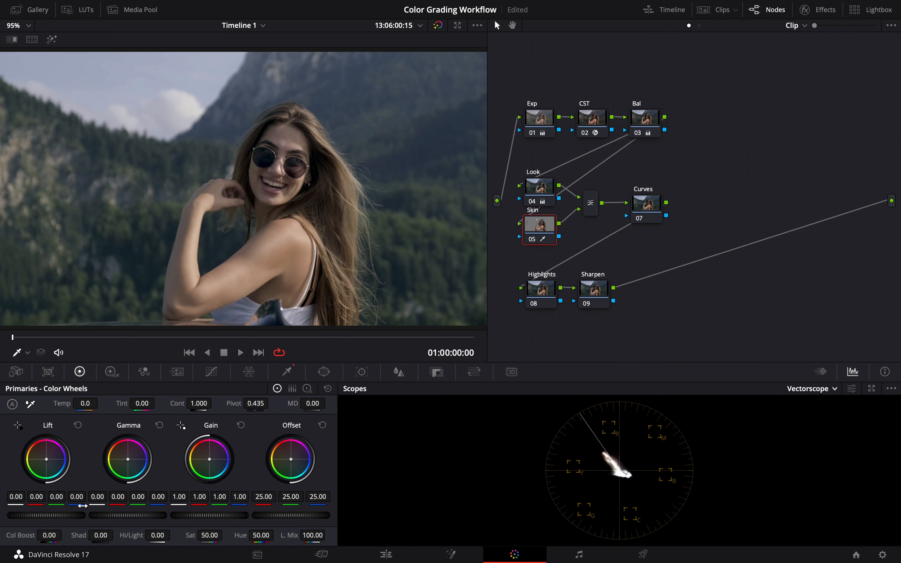
{"action": "left_click_drag", "start_coordinate": [66, 518], "coordinate": [59, 518]}
{"action": "left_click_drag", "start_coordinate": [201, 403], "coordinate": [215, 402]}
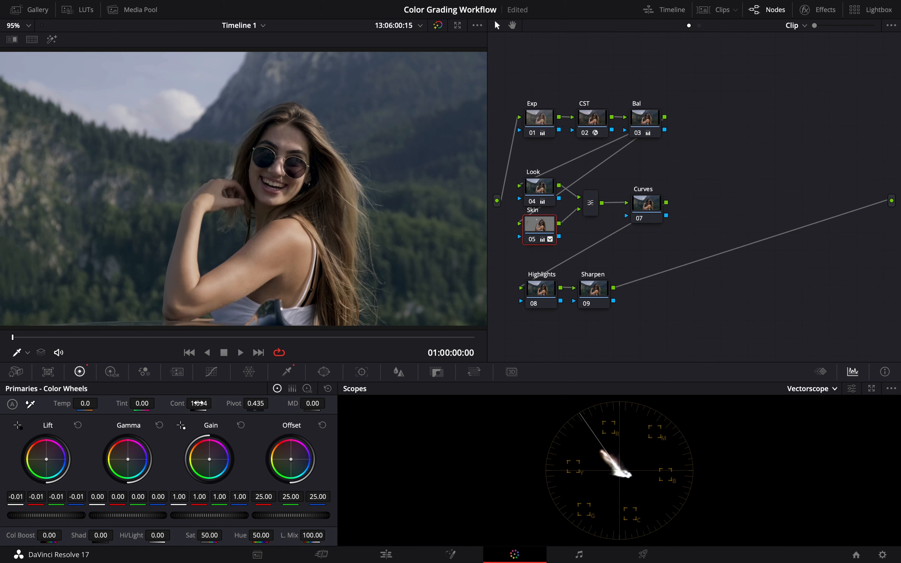
{"action": "mouse_move", "coordinate": [260, 406]}
{"action": "left_mouse_down"}
{"action": "mouse_move", "coordinate": [241, 406]}
{"action": "mouse_move", "coordinate": [250, 406]}
{"action": "left_mouse_up"}
{"action": "left_click_drag", "start_coordinate": [226, 459], "coordinate": [222, 455]}
Step: Set the Look node's contrast to 1.124 and pivot to 0.437
{"action": "left_click", "coordinate": [541, 192]}
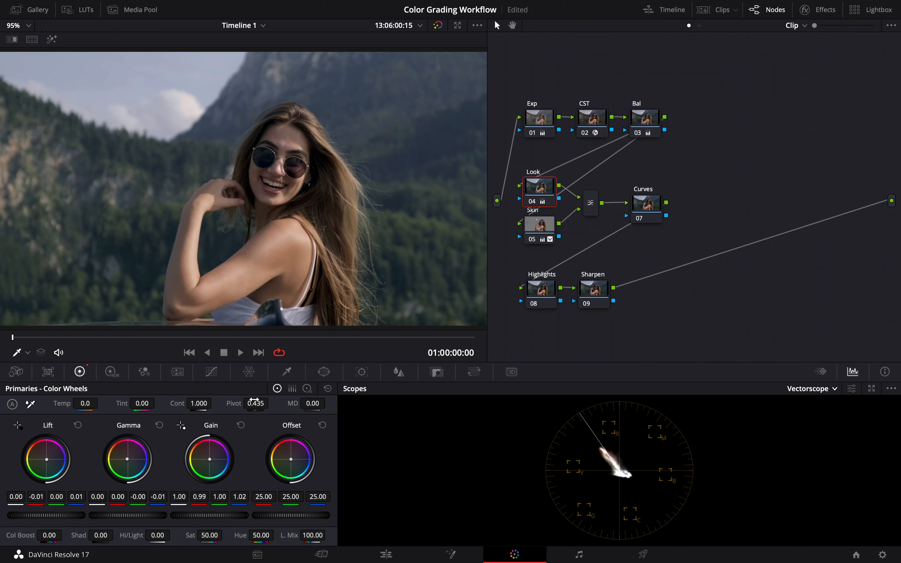
{"action": "left_click_drag", "start_coordinate": [195, 404], "coordinate": [272, 402]}
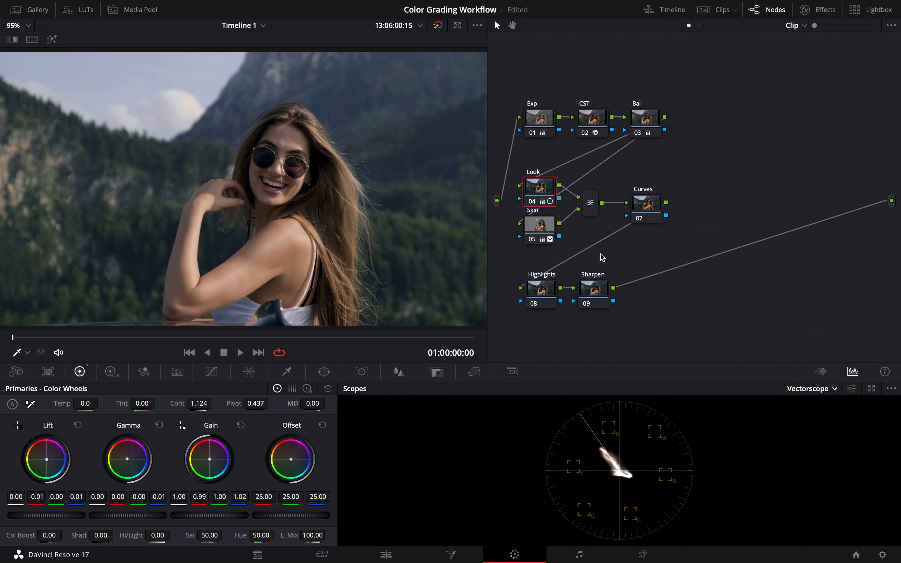
Step: On the Curves node, add a midtone and a shadow point to the custom curve and fine-tune them to slightly deepen the shadows
{"action": "left_click", "coordinate": [651, 204]}
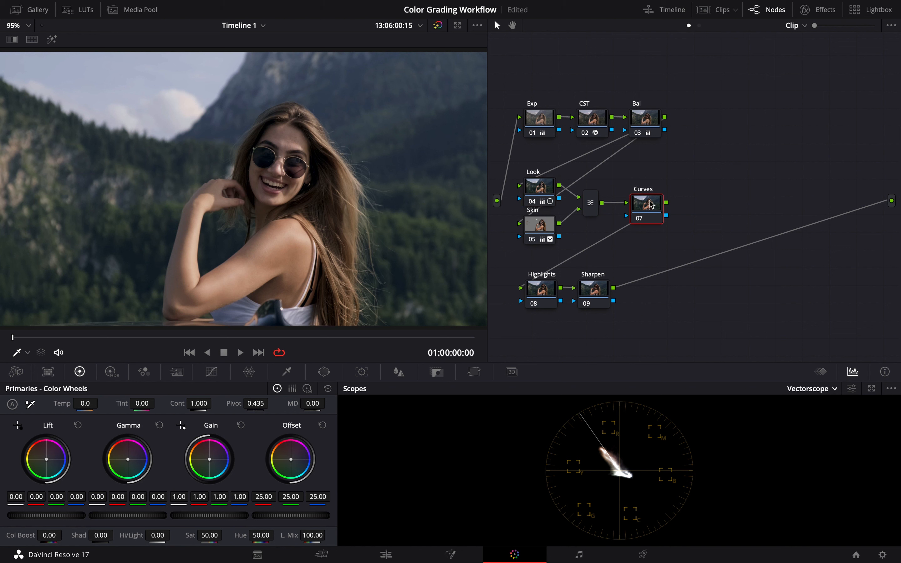
{"action": "left_click", "coordinate": [213, 373]}
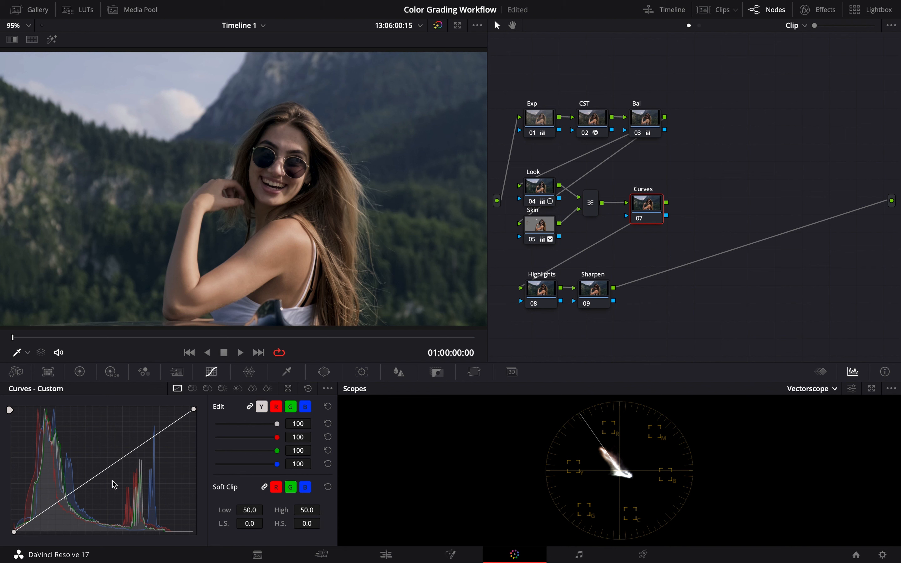
{"action": "left_click", "coordinate": [92, 478]}
{"action": "left_click", "coordinate": [57, 504]}
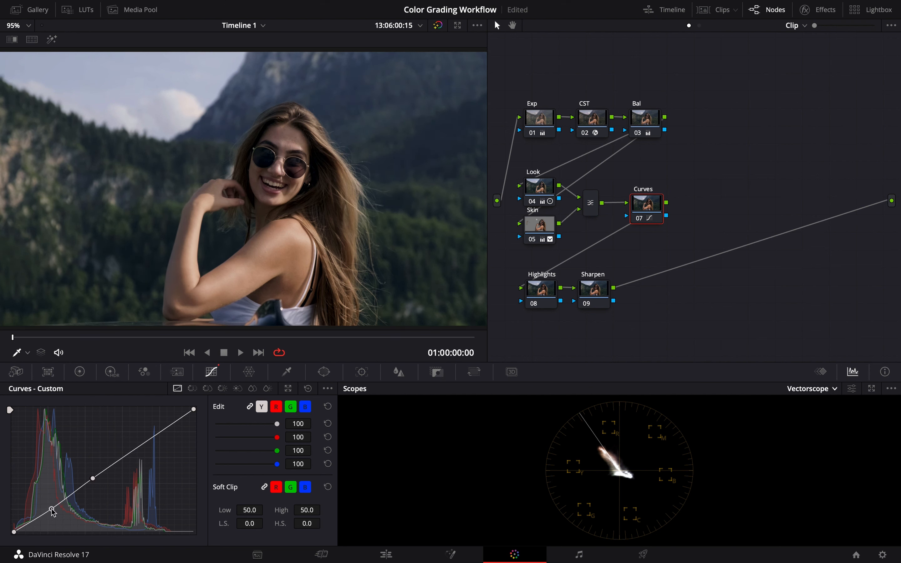
{"action": "left_click_drag", "start_coordinate": [93, 479], "coordinate": [94, 477]}
{"action": "left_click_drag", "start_coordinate": [57, 505], "coordinate": [59, 504]}
Step: Rotate the blue range by 7.20 at input hue 134.82 in the Hue Vs Hue curve
{"action": "left_click", "coordinate": [192, 388]}
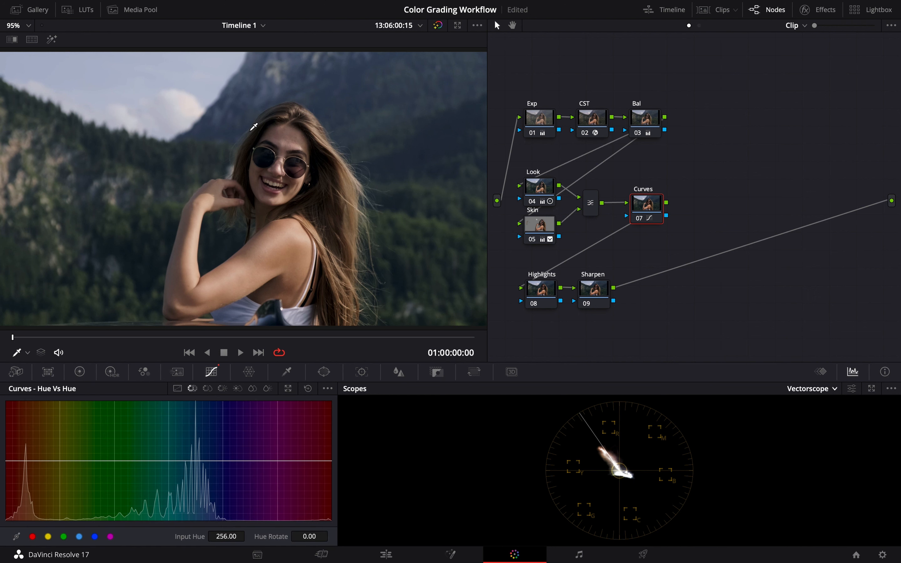
{"action": "left_click", "coordinate": [96, 538]}
{"action": "mouse_move", "coordinate": [223, 460]}
{"action": "left_mouse_down"}
{"action": "mouse_move", "coordinate": [214, 458]}
{"action": "mouse_move", "coordinate": [223, 459]}
{"action": "left_mouse_up"}
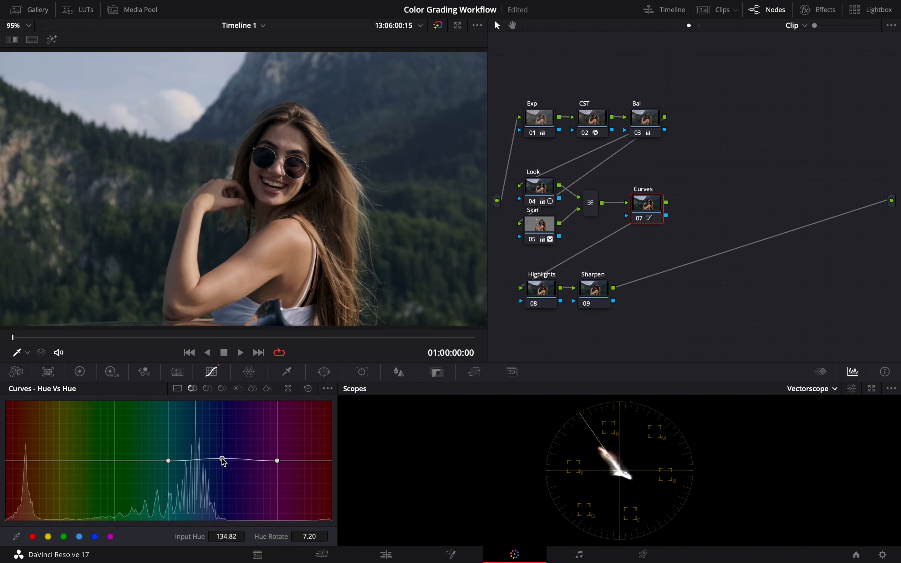
Step: Reduce the saturation of the blue range slightly in the Hue Vs Sat curve
{"action": "left_click", "coordinate": [207, 389]}
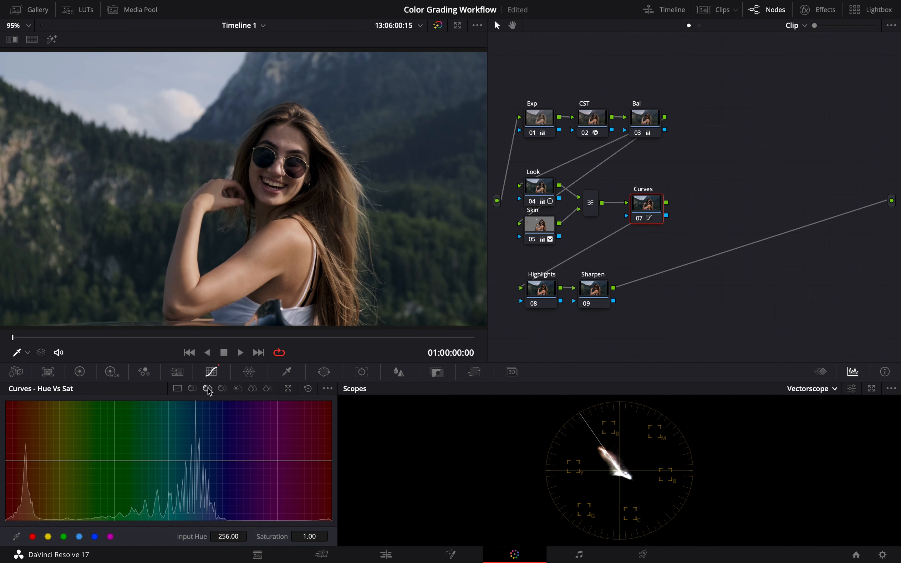
{"action": "left_click", "coordinate": [94, 536]}
{"action": "mouse_move", "coordinate": [223, 460]}
{"action": "left_mouse_down"}
{"action": "mouse_move", "coordinate": [233, 474]}
{"action": "mouse_move", "coordinate": [225, 468]}
{"action": "left_mouse_up"}
Step: Darken the blue range in the Hue Vs Lum curve and widen it by moving its cyan-side point to input hue 69.54
{"action": "left_click", "coordinate": [222, 389]}
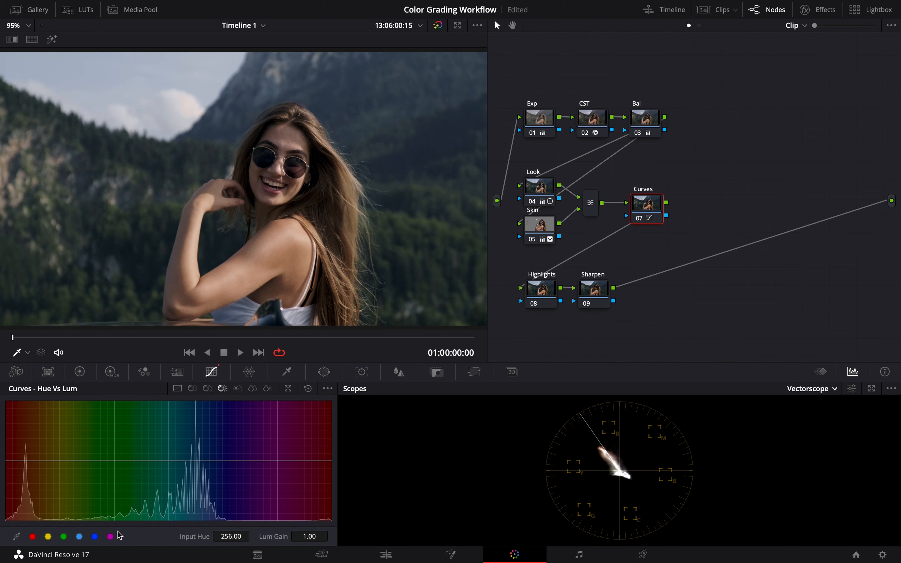
{"action": "left_click", "coordinate": [95, 537]}
{"action": "left_click_drag", "start_coordinate": [222, 460], "coordinate": [219, 491]}
{"action": "left_click", "coordinate": [168, 461]}
{"action": "left_click_drag", "start_coordinate": [168, 461], "coordinate": [162, 461]}
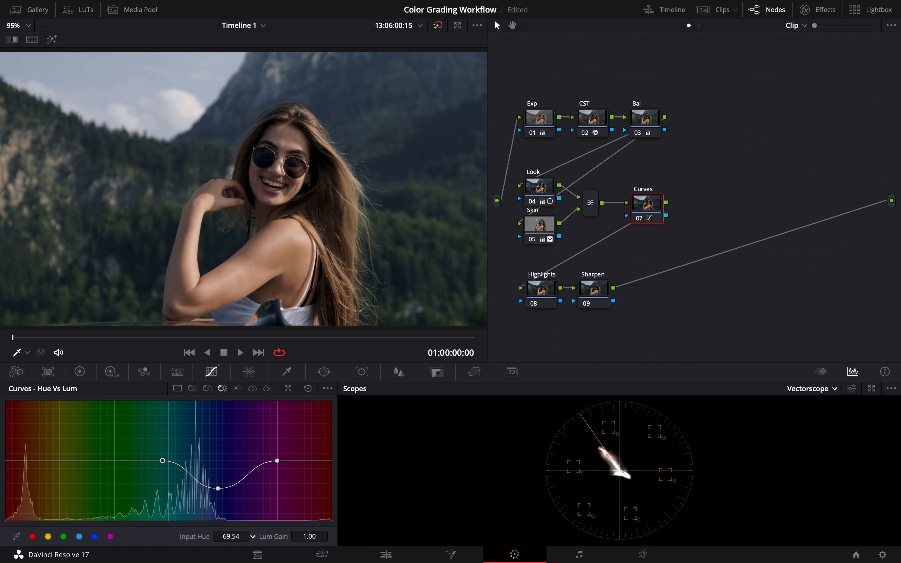
Step: Fine-tune the Lift color balance on the Look node
{"action": "left_click", "coordinate": [540, 187]}
{"action": "left_click", "coordinate": [79, 372]}
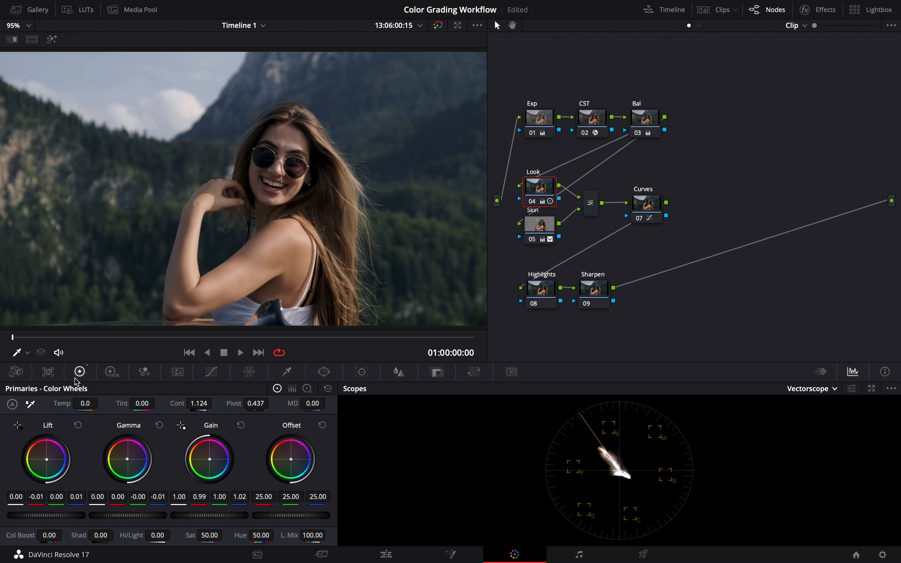
{"action": "left_click_drag", "start_coordinate": [50, 464], "coordinate": [46, 460]}
Step: Select the Look, Skin and Curves nodes together and toggle them off and on to compare the creative grade
{"action": "left_click", "coordinate": [654, 200]}
{"action": "left_click_drag", "start_coordinate": [687, 250], "coordinate": [528, 187]}
{"action": "key", "text": "ctrl+d"}
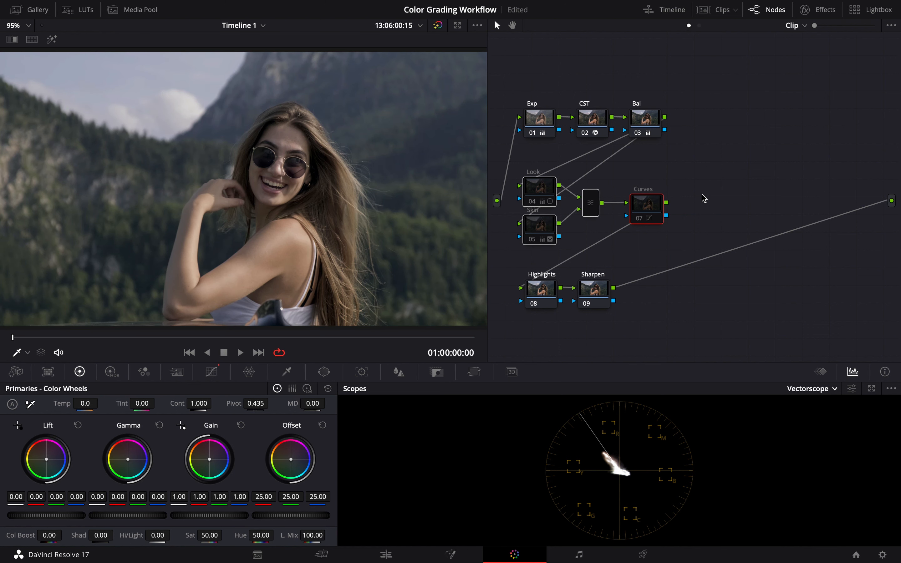
{"action": "key", "text": "ctrl+d"}
{"action": "key", "text": "ctrl+d"}
{"action": "key", "text": "ctrl+d"}
Step: On the Highlights node, qualify the bright areas by luminance only, with hue and saturation disabled and the luminance low at 65.3
{"action": "left_click", "coordinate": [544, 297]}
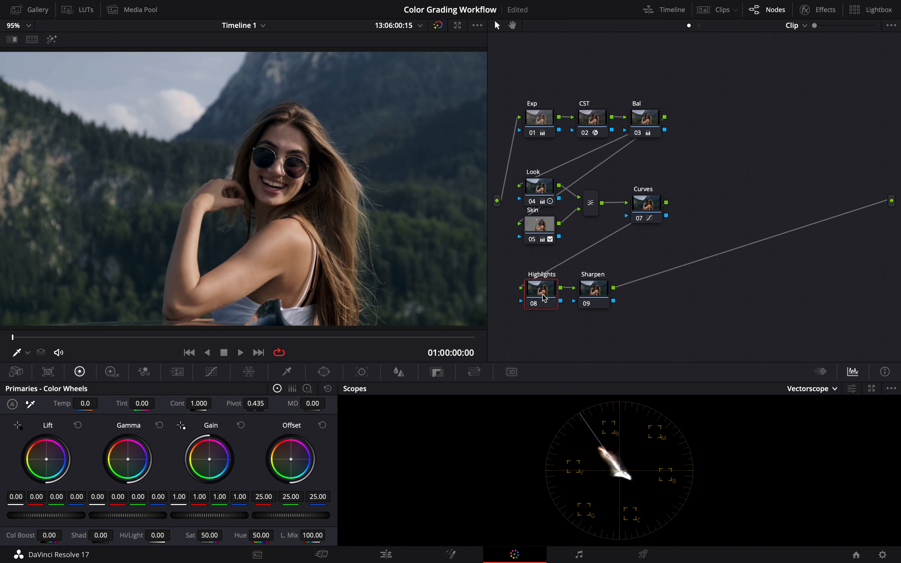
{"action": "left_click", "coordinate": [294, 372]}
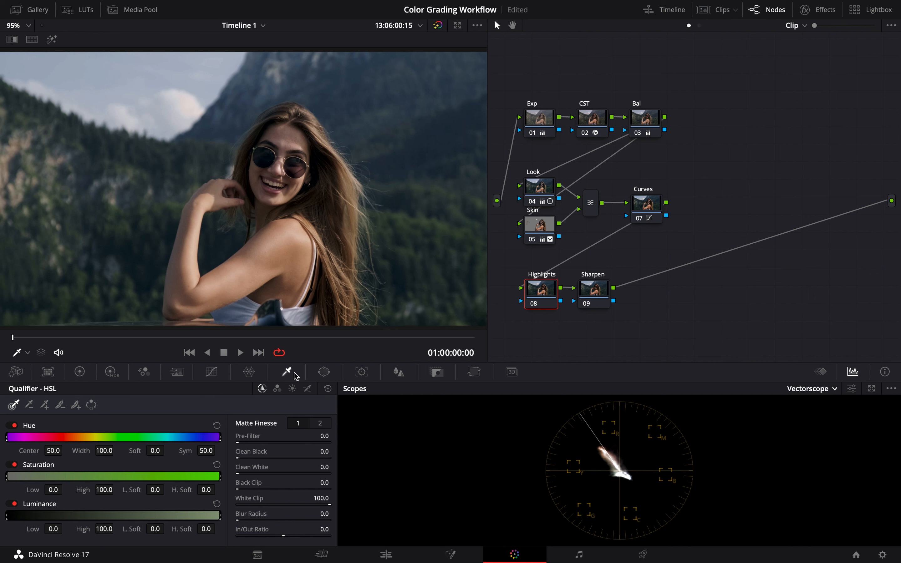
{"action": "left_click", "coordinate": [12, 425]}
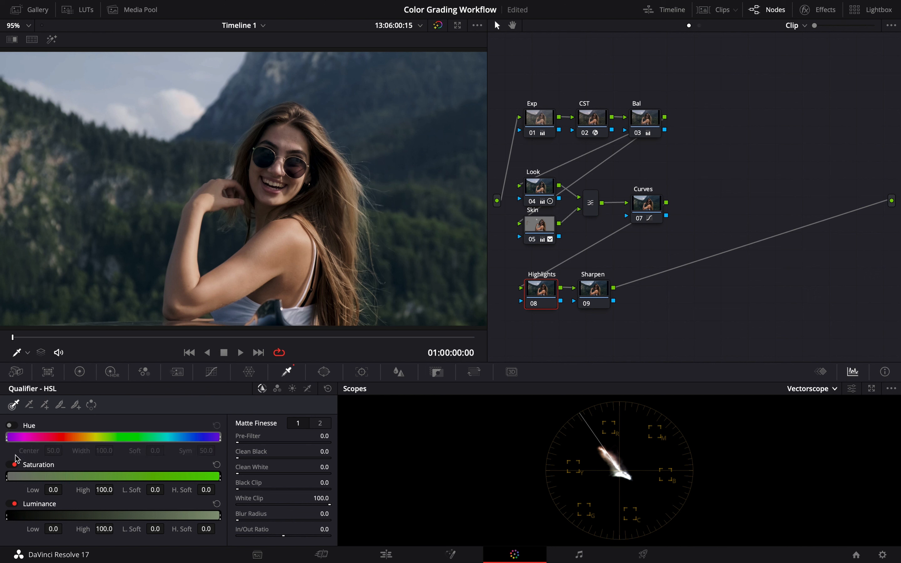
{"action": "left_click", "coordinate": [15, 464]}
{"action": "mouse_move", "coordinate": [54, 528]}
{"action": "left_mouse_down"}
{"action": "mouse_move", "coordinate": [87, 532]}
{"action": "mouse_move", "coordinate": [64, 529]}
{"action": "left_mouse_up"}
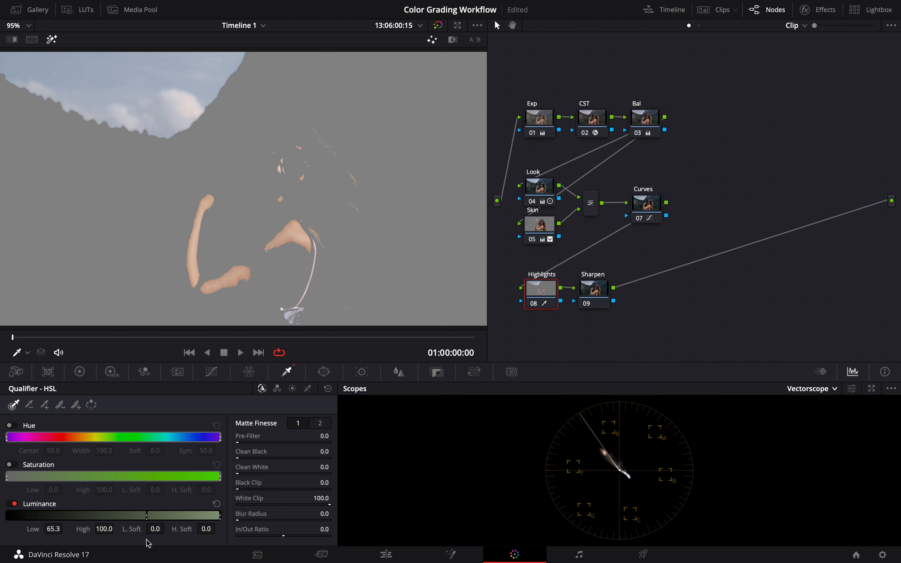
Step: Soften the Highlights key with luminance low softness 8.1 and enable hue with center 8.4, width 45.4 and softness 14.3 to exclude skin
{"action": "mouse_move", "coordinate": [155, 528]}
{"action": "left_mouse_down"}
{"action": "mouse_move", "coordinate": [167, 528]}
{"action": "mouse_move", "coordinate": [153, 517]}
{"action": "left_mouse_up"}
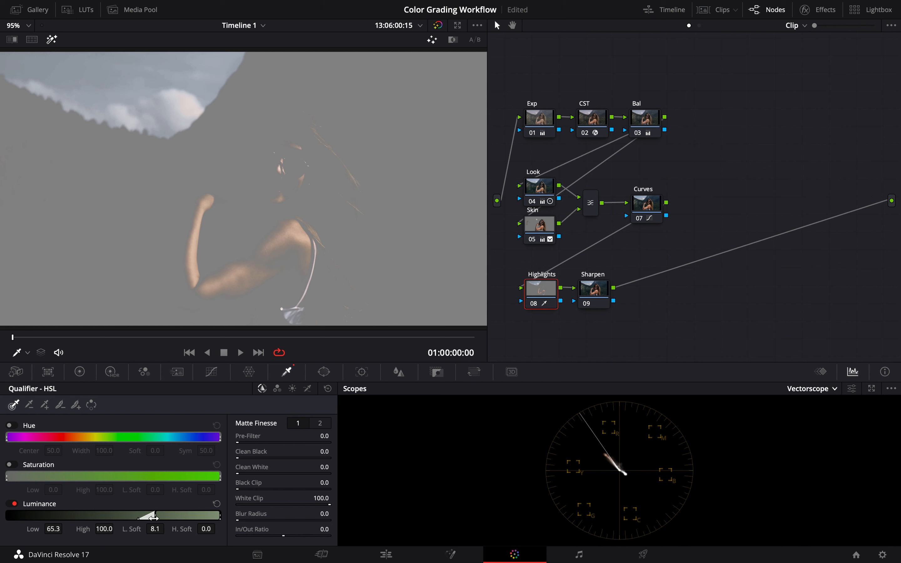
{"action": "left_click", "coordinate": [11, 425]}
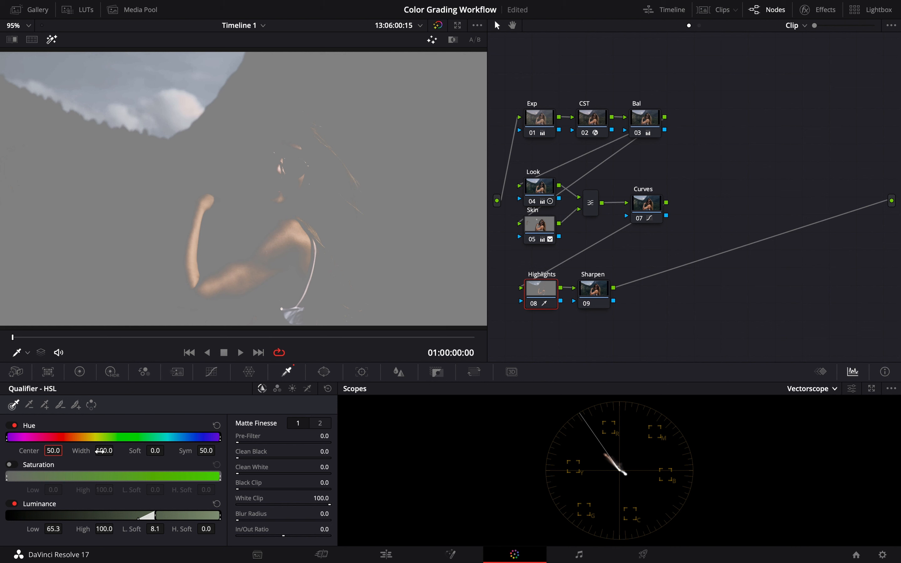
{"action": "left_click_drag", "start_coordinate": [112, 450], "coordinate": [104, 449]}
{"action": "left_click_drag", "start_coordinate": [162, 451], "coordinate": [58, 440]}
{"action": "left_click_drag", "start_coordinate": [112, 450], "coordinate": [111, 450]}
{"action": "left_click_drag", "start_coordinate": [169, 451], "coordinate": [174, 450]}
{"action": "left_click_drag", "start_coordinate": [109, 451], "coordinate": [106, 451]}
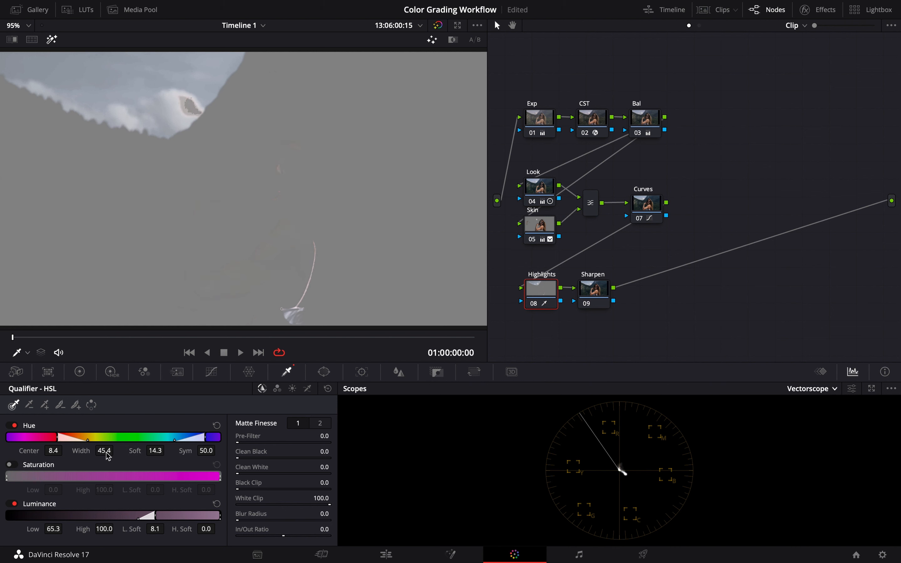
Step: Refine the Highlights matte with pre-filter 5.7 and blur radius 3.2, and turn off the highlight preview
{"action": "left_click", "coordinate": [320, 424]}
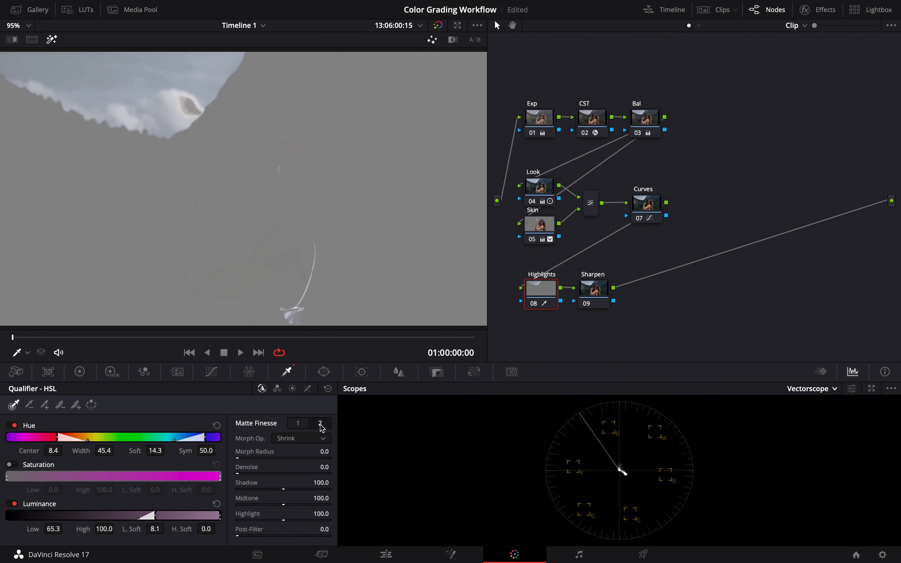
{"action": "left_click", "coordinate": [298, 424]}
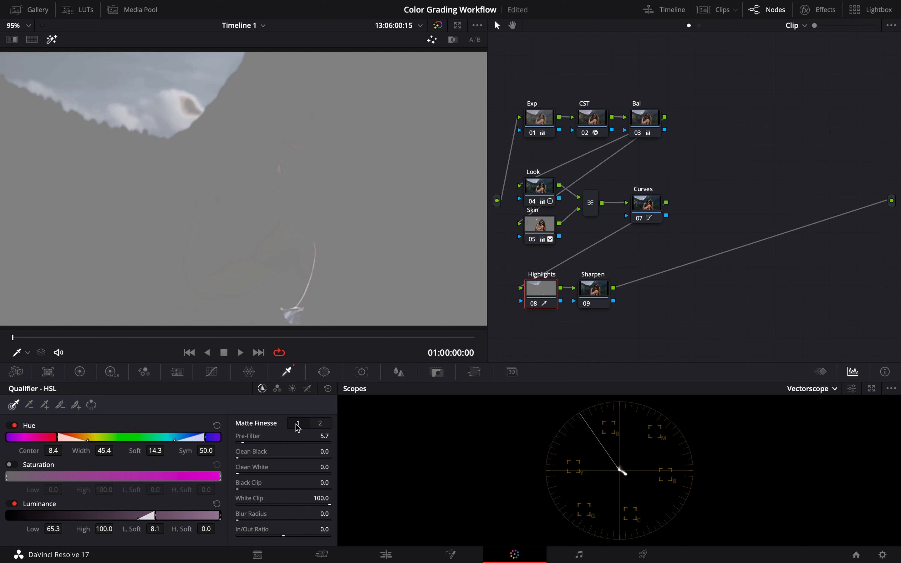
{"action": "left_click_drag", "start_coordinate": [321, 517], "coordinate": [326, 517]}
{"action": "key", "text": "shift+h"}
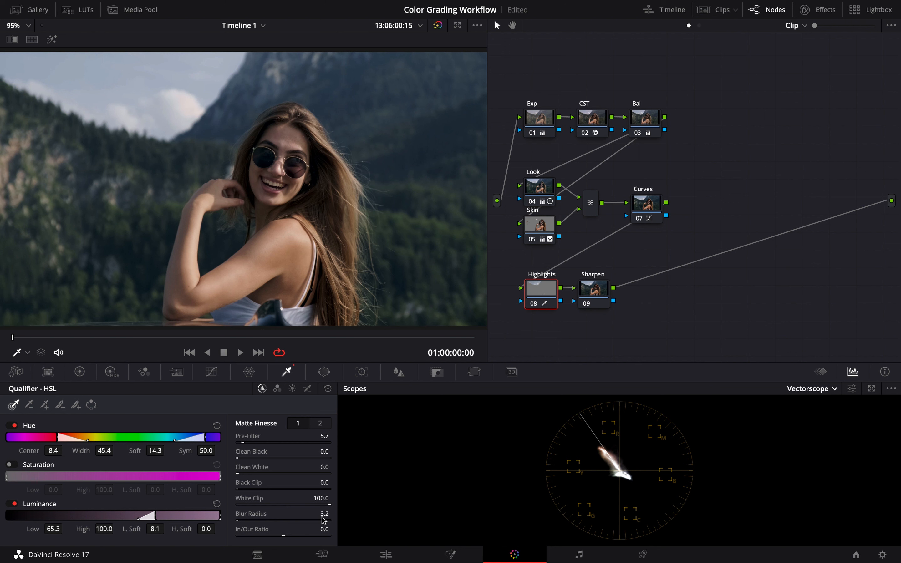
Step: In the Highlights node's Hue Vs Sat curve, keep cyan and blue anchored while lowering green to saturation 0.17 and magenta to 0.20
{"action": "left_click", "coordinate": [211, 372]}
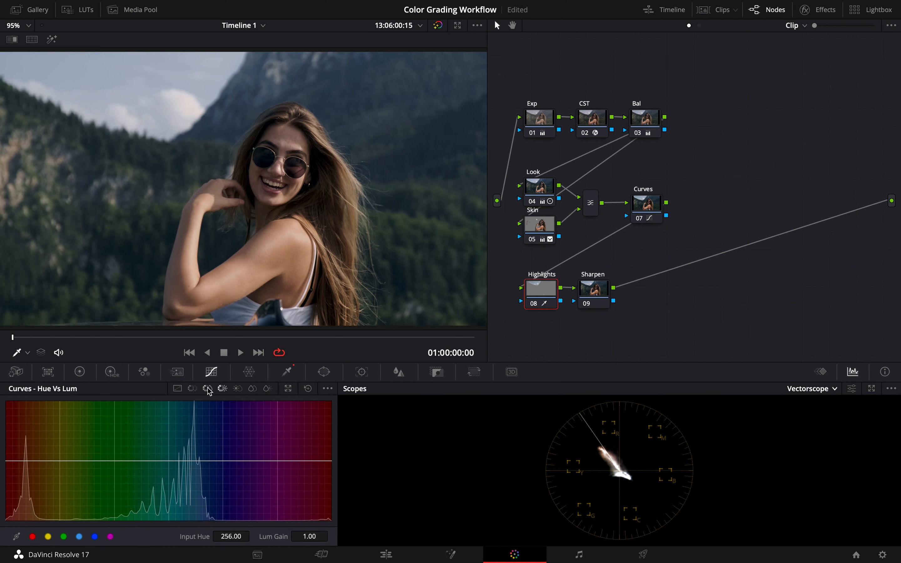
{"action": "left_click", "coordinate": [207, 390]}
{"action": "left_click", "coordinate": [79, 536]}
{"action": "left_click", "coordinate": [94, 536]}
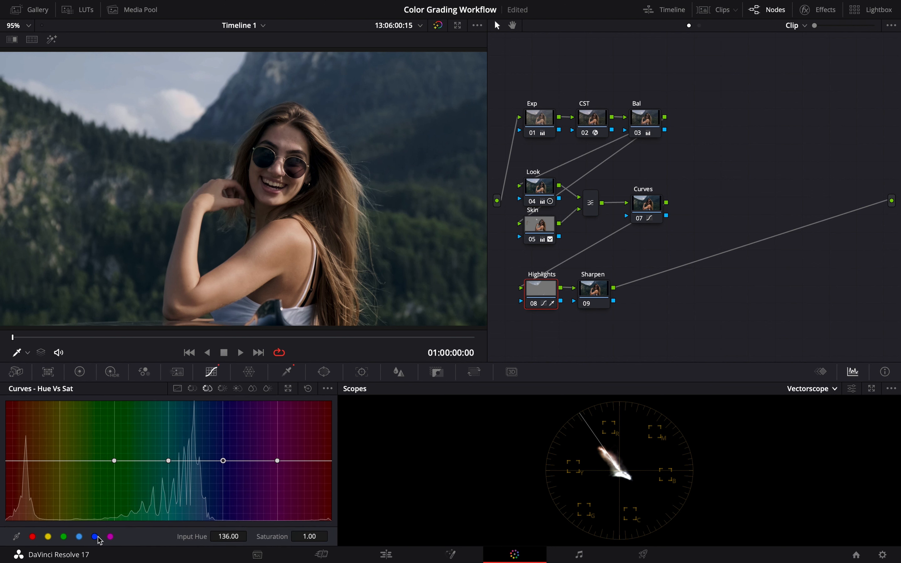
{"action": "left_click_drag", "start_coordinate": [114, 467], "coordinate": [103, 516]}
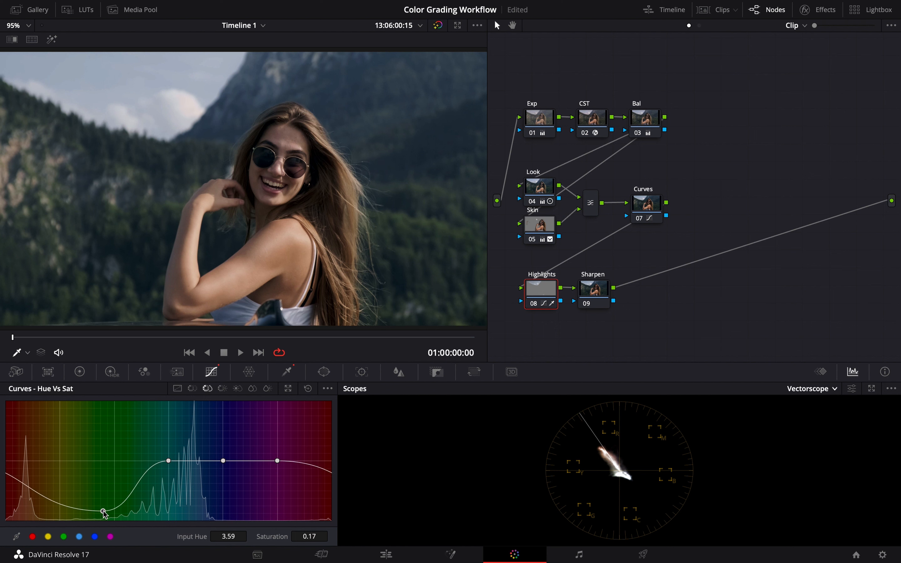
{"action": "left_click_drag", "start_coordinate": [277, 461], "coordinate": [273, 504]}
{"action": "left_click_drag", "start_coordinate": [276, 512], "coordinate": [276, 510]}
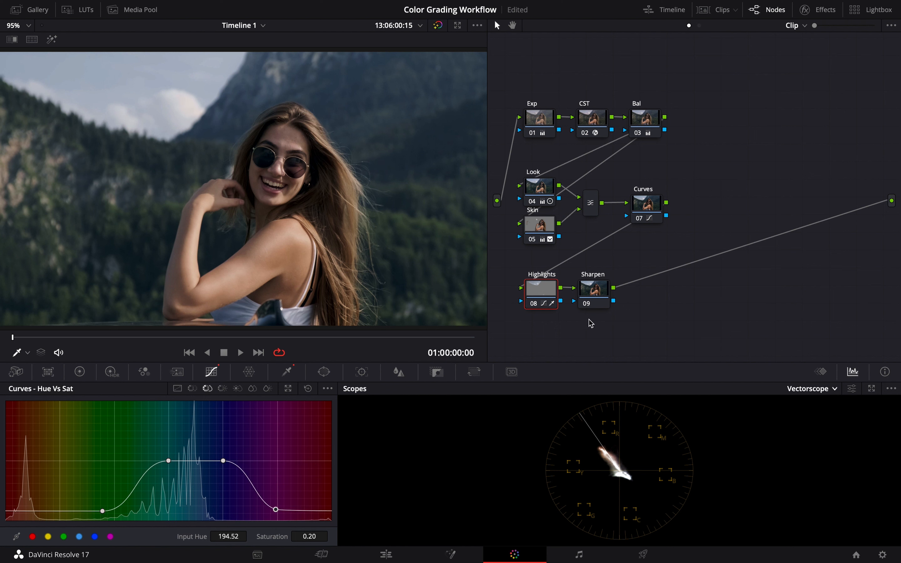
Step: Sharpen the image on the Sharpen node by setting the blur radius to 0.47 for all channels, and check it full screen
{"action": "left_click", "coordinate": [597, 289]}
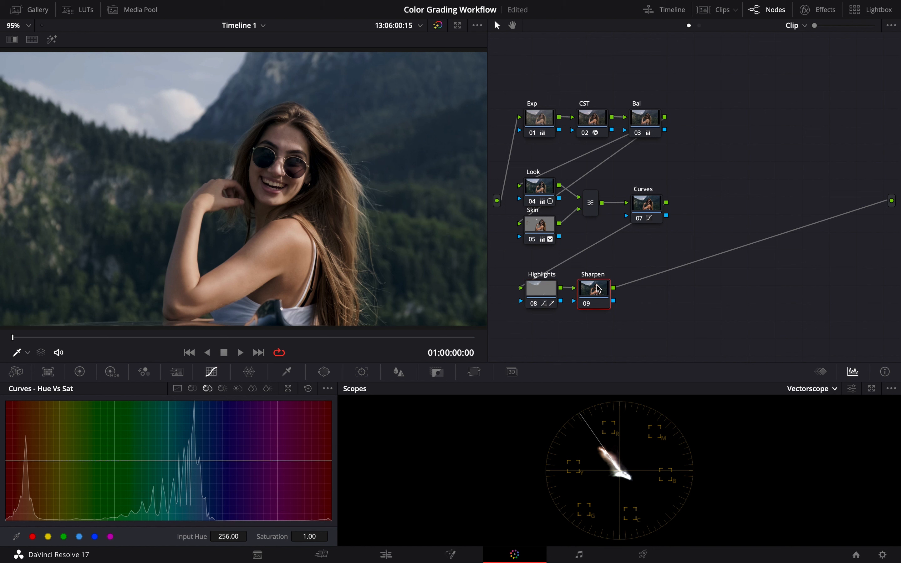
{"action": "left_click", "coordinate": [399, 372]}
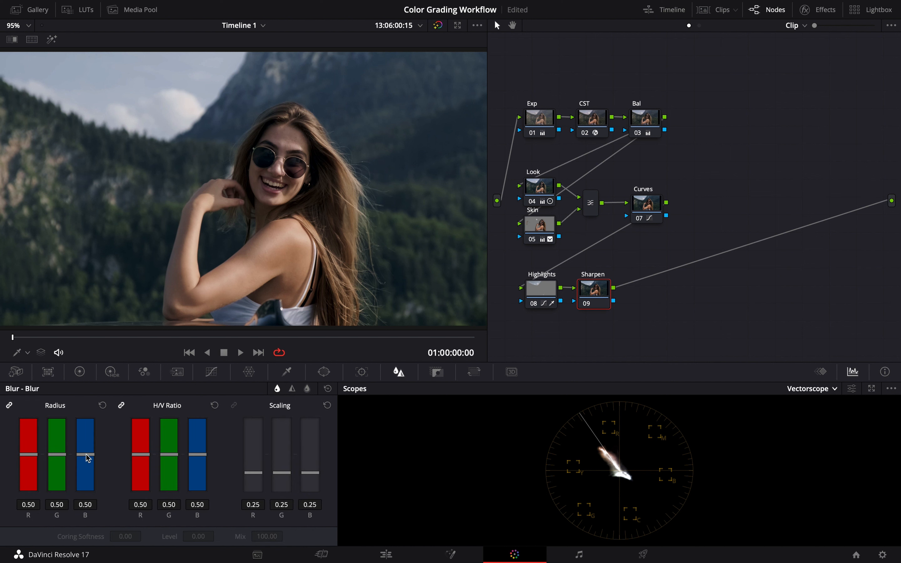
{"action": "left_click_drag", "start_coordinate": [86, 455], "coordinate": [87, 460]}
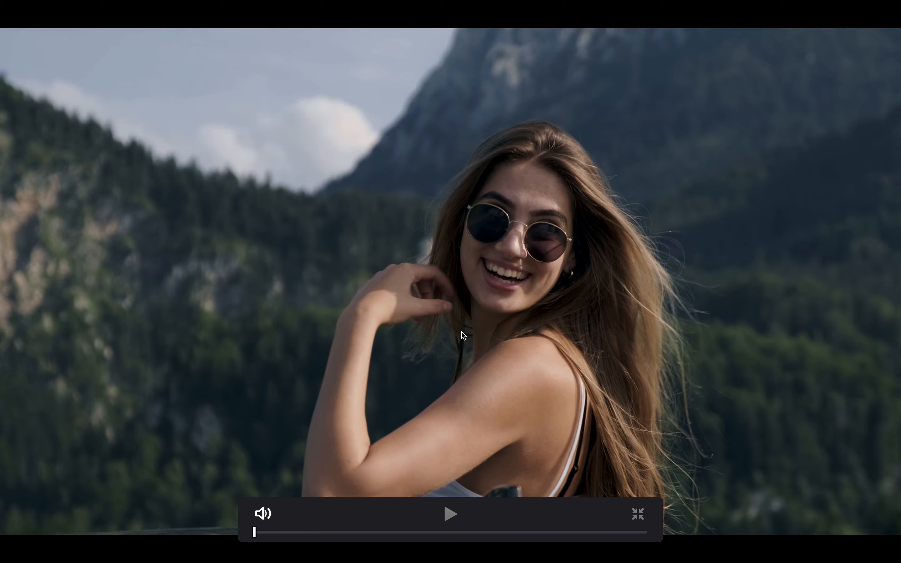
{"action": "key", "text": "Escape"}
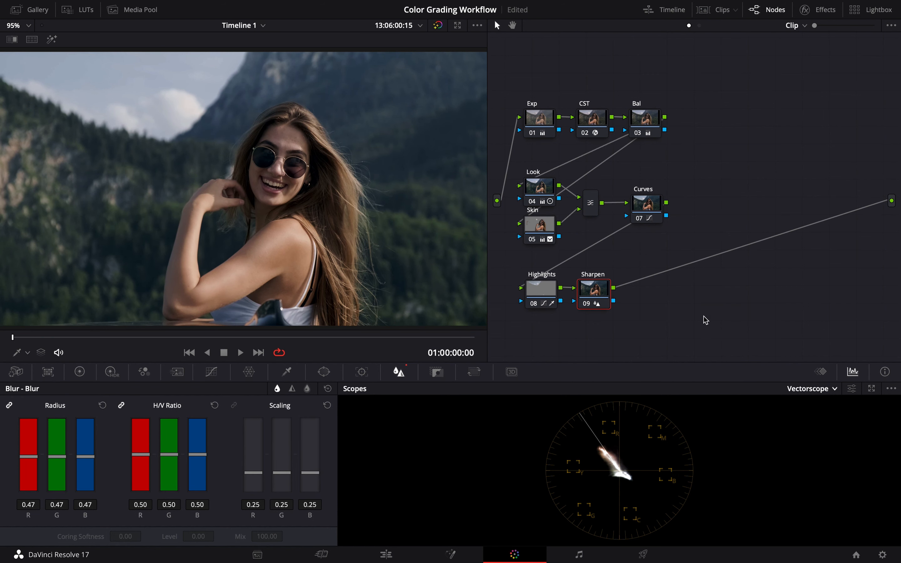
Step: Disable the entire node tree, then re-enable only the CST node and review its Color Space Transform settings
{"action": "left_click_drag", "start_coordinate": [704, 318], "coordinate": [510, 109]}
{"action": "key", "text": "ctrl+d"}
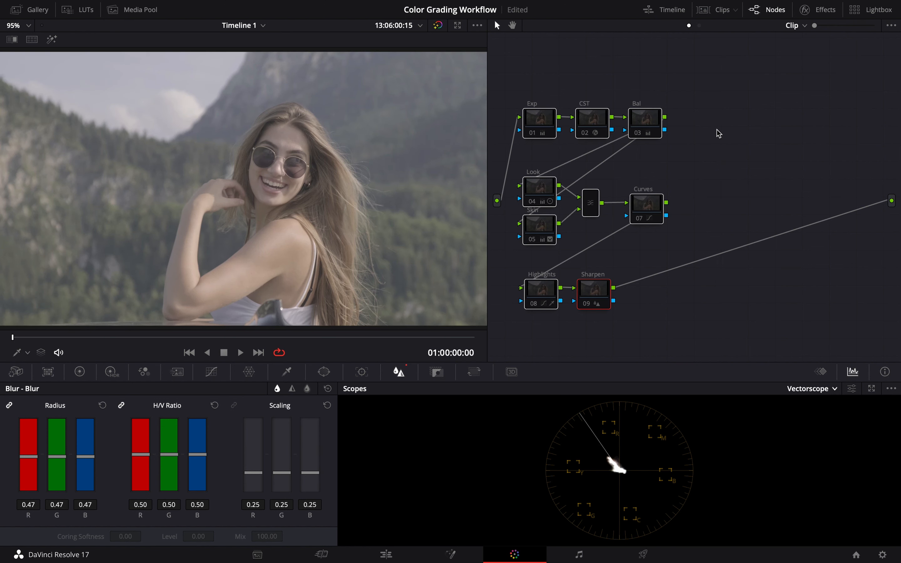
{"action": "left_click", "coordinate": [591, 118]}
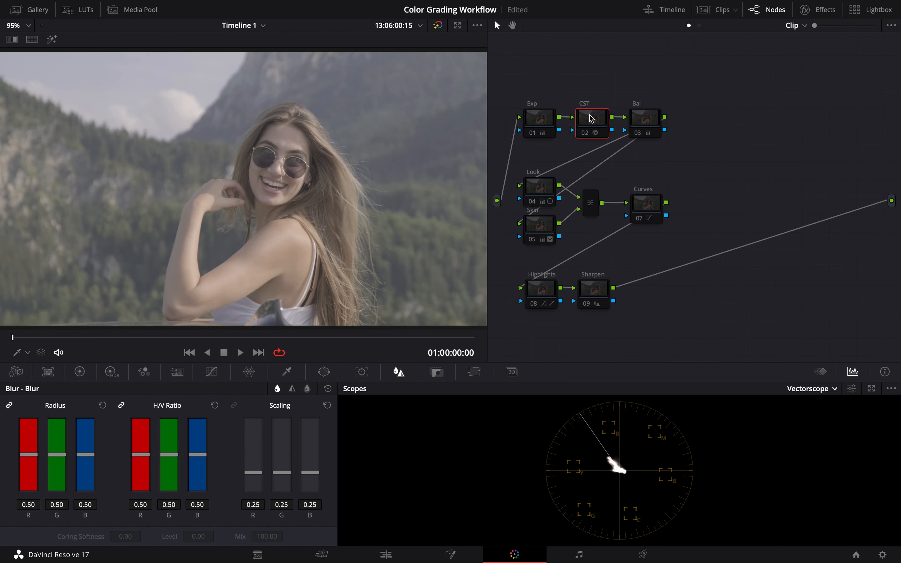
{"action": "key", "text": "ctrl+d"}
{"action": "left_click", "coordinate": [826, 10]}
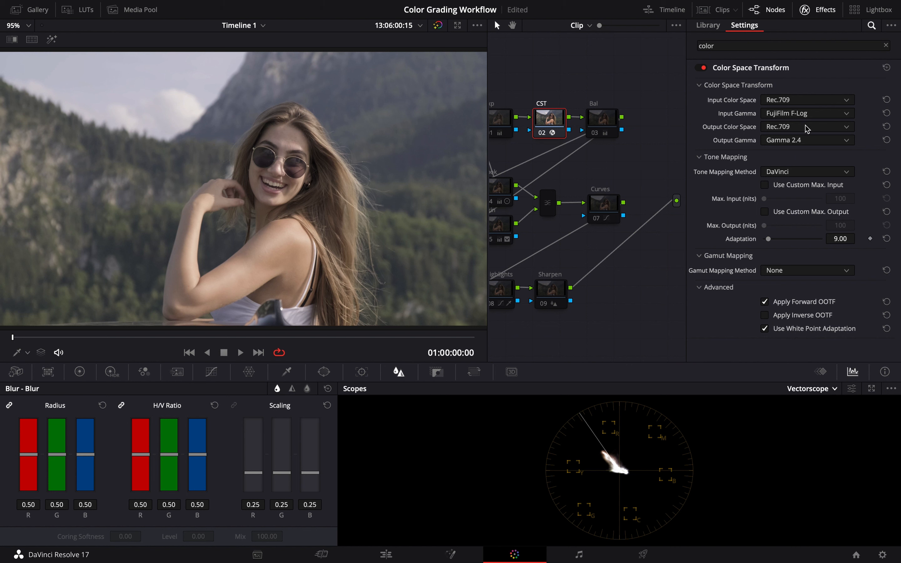
{"action": "left_click", "coordinate": [825, 10]}
Step: Re-enable the Exp node and check the exposure on the waveform before returning to the vectorscope
{"action": "left_click", "coordinate": [539, 124]}
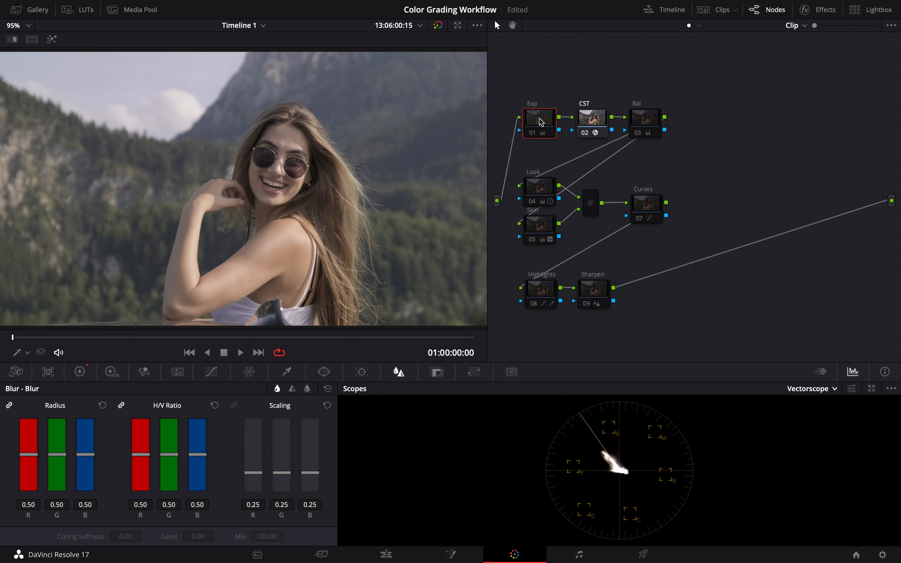
{"action": "left_click", "coordinate": [805, 389]}
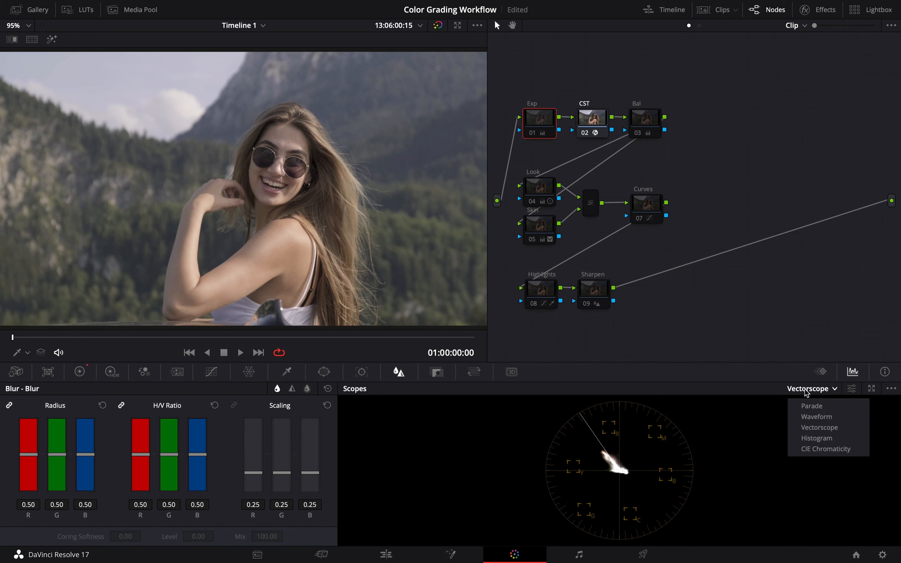
{"action": "left_click", "coordinate": [816, 416]}
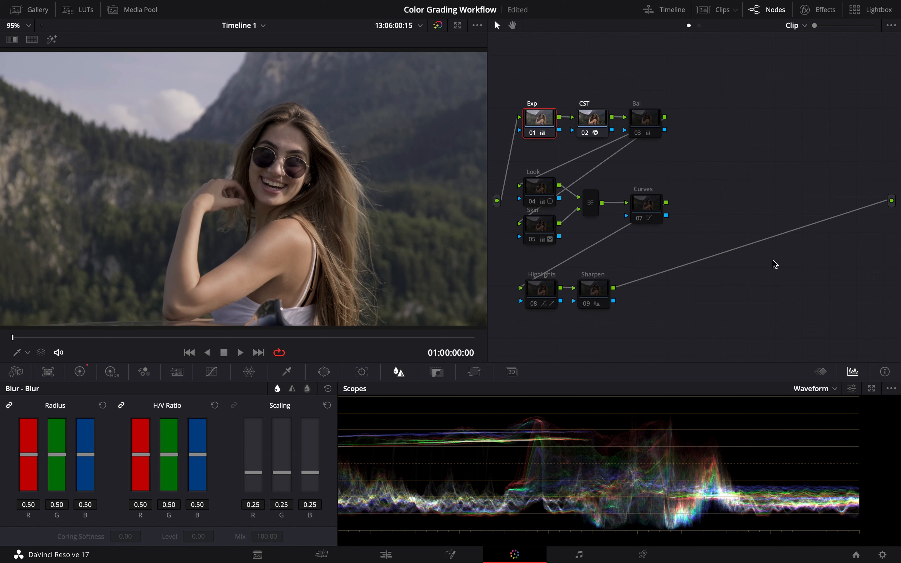
{"action": "left_click", "coordinate": [824, 390]}
{"action": "left_click", "coordinate": [830, 427]}
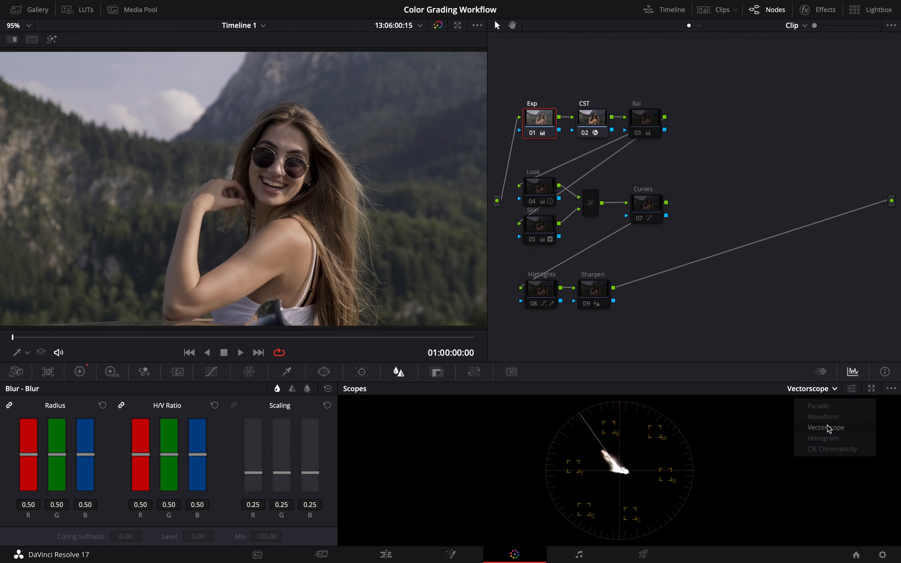
Step: Re-enable the Bal, Look and Skin nodes one by one, toggling Look off and on to compare its effect
{"action": "left_click", "coordinate": [648, 117]}
{"action": "key", "text": "ctrl+d"}
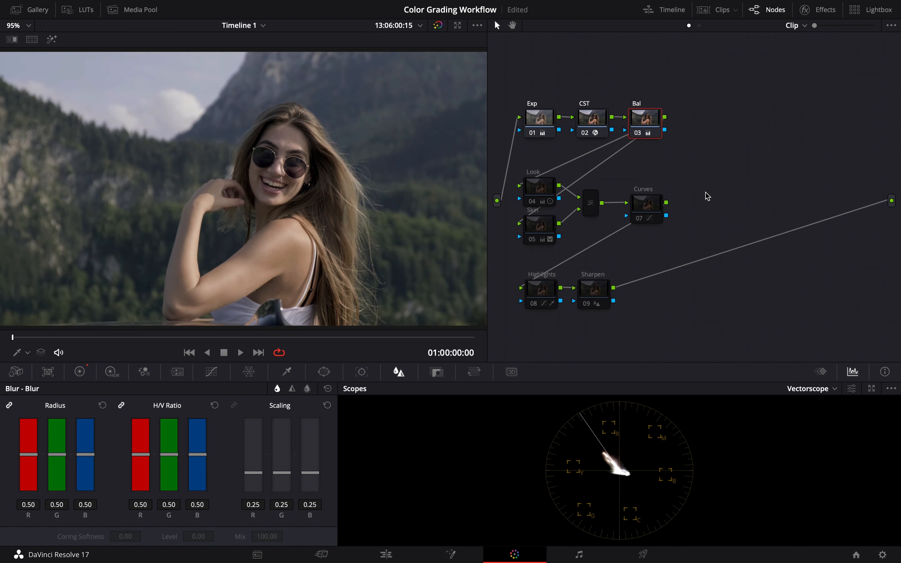
{"action": "left_click", "coordinate": [541, 187]}
{"action": "key", "text": "ctrl+d"}
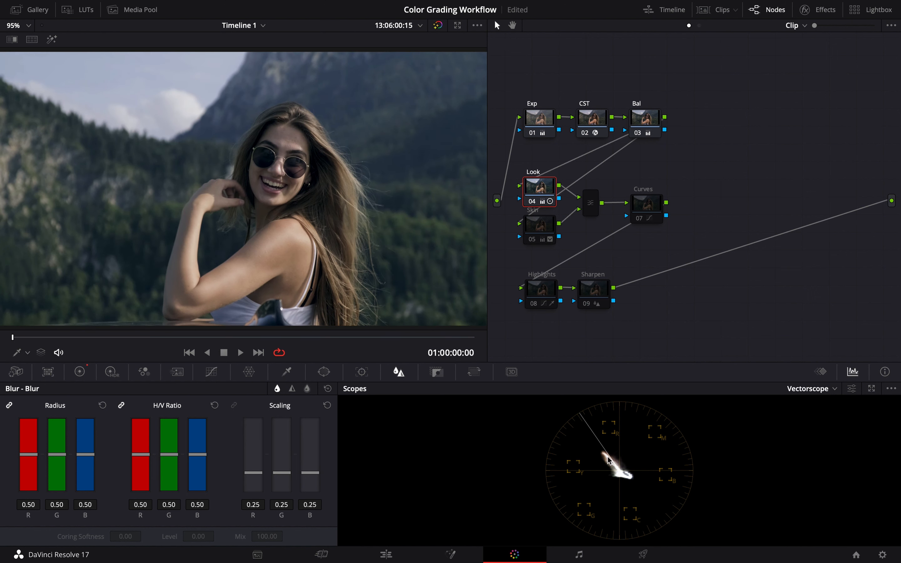
{"action": "key", "text": "ctrl+d"}
{"action": "key", "text": "ctrl+d"}
{"action": "left_click", "coordinate": [542, 233]}
{"action": "key", "text": "ctrl+d"}
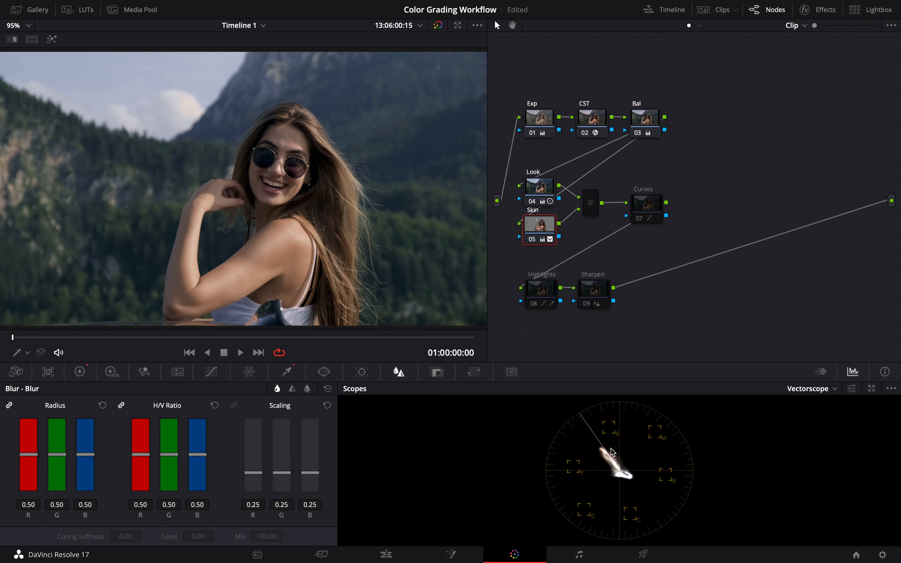
Step: Review the vectorscope display options by toggling the skin tone indicator and the 2x zoom off and on
{"action": "left_click", "coordinate": [852, 389]}
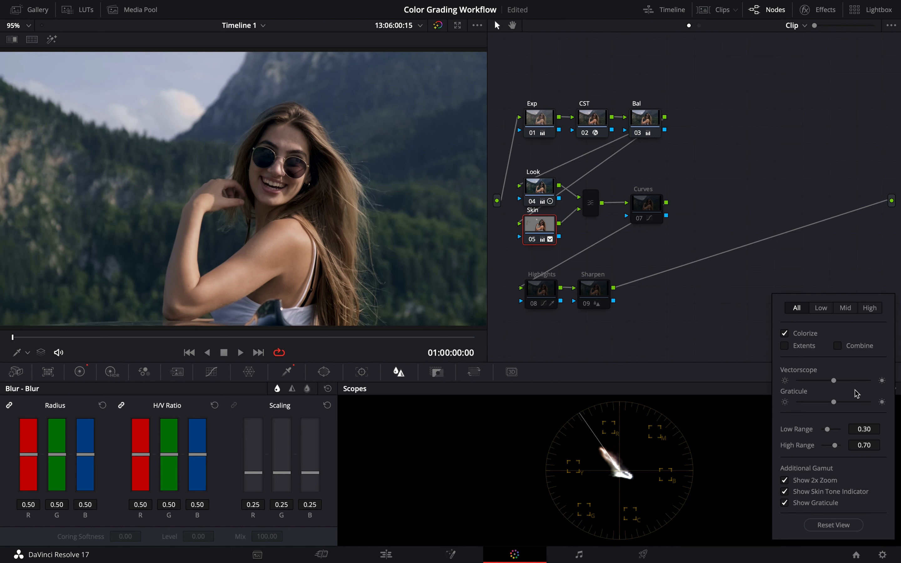
{"action": "left_click", "coordinate": [852, 493]}
{"action": "left_click", "coordinate": [851, 494]}
{"action": "left_click", "coordinate": [785, 481]}
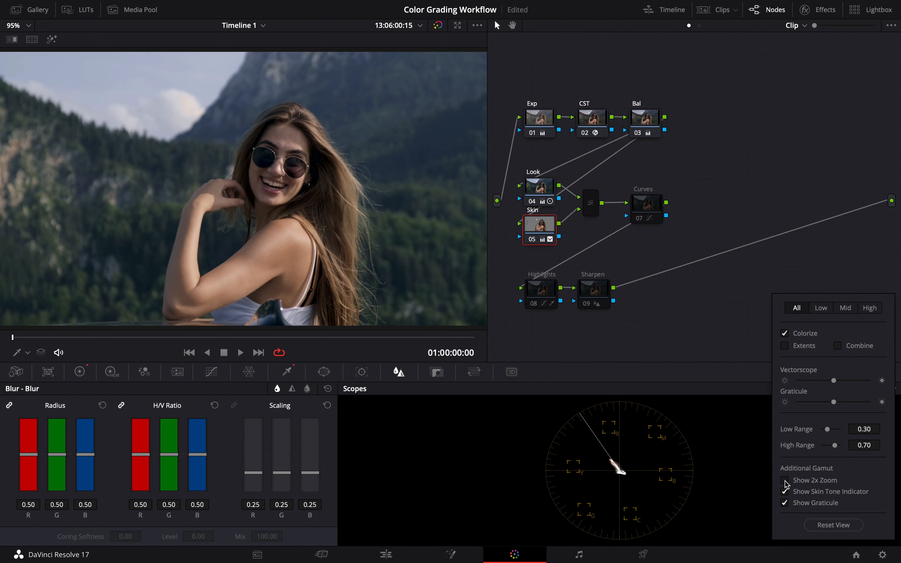
{"action": "left_click", "coordinate": [785, 481]}
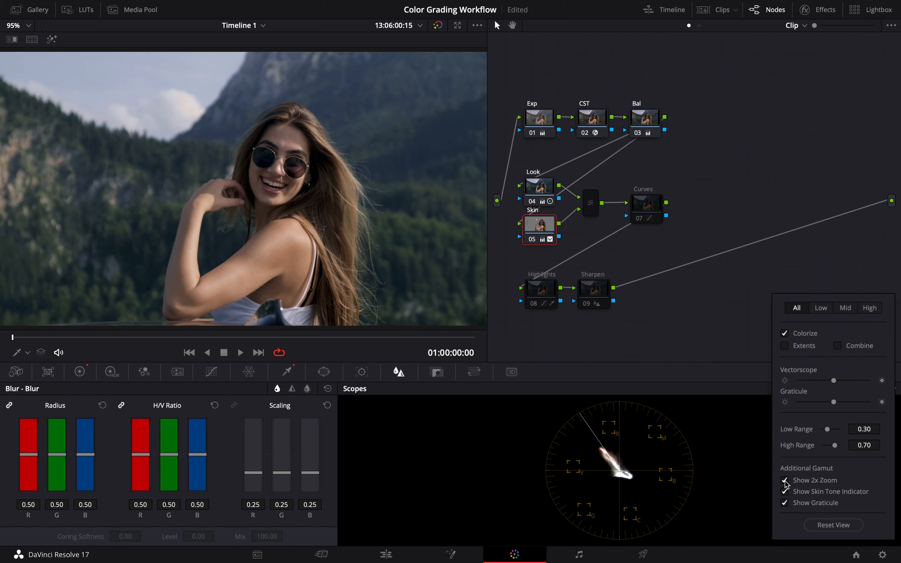
{"action": "left_click", "coordinate": [748, 461]}
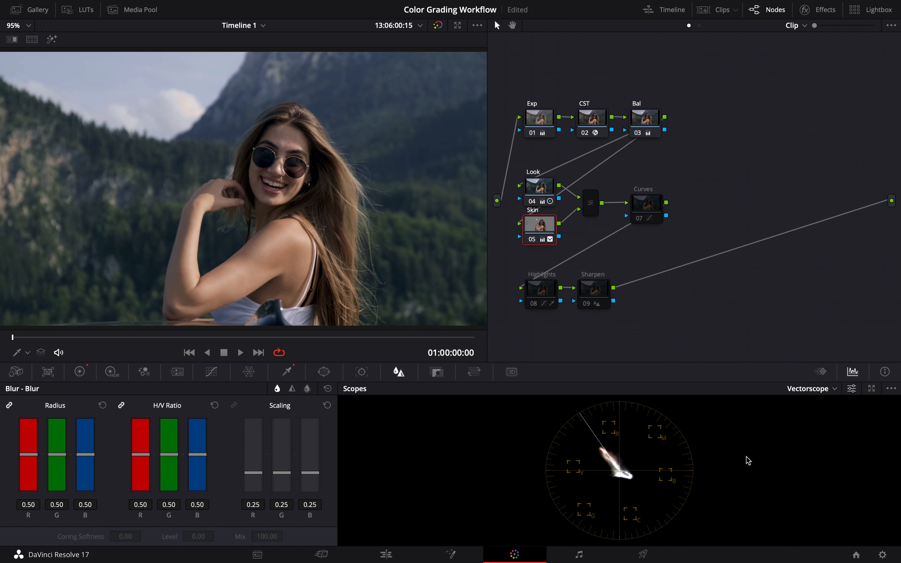
Step: Re-enable the Curves, Highlights and Sharpen nodes in turn, switching the scope to the waveform to check the highlights
{"action": "left_click", "coordinate": [649, 205]}
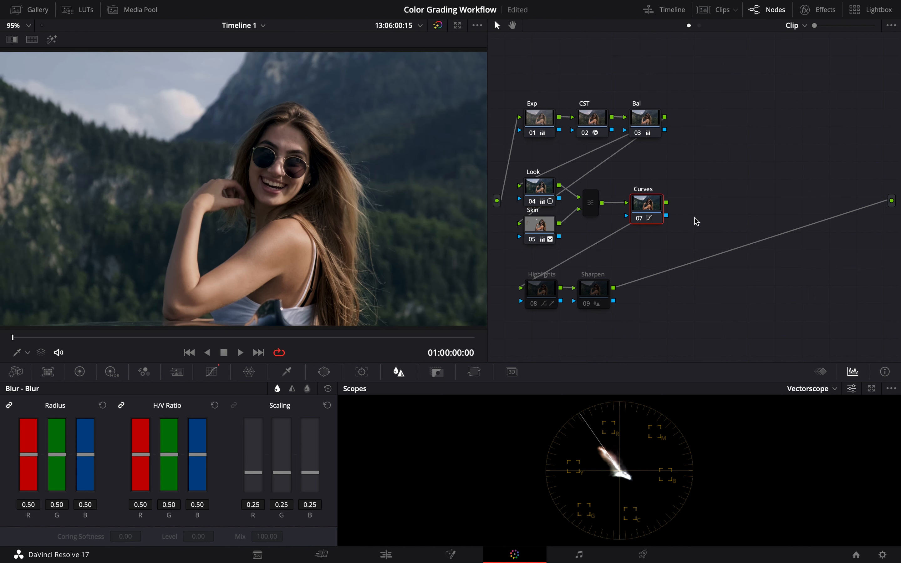
{"action": "left_click", "coordinate": [542, 288]}
{"action": "left_click", "coordinate": [829, 393]}
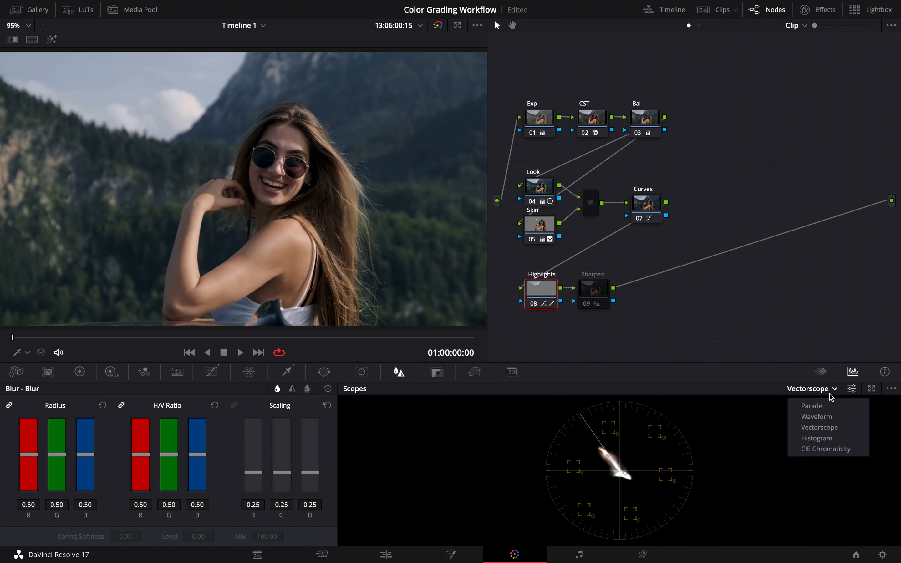
{"action": "left_click", "coordinate": [819, 416]}
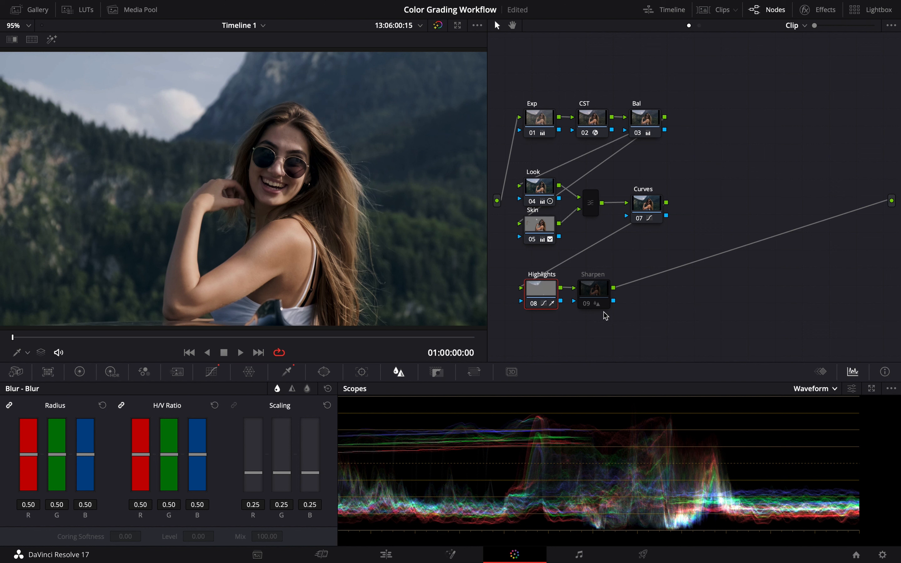
{"action": "left_click", "coordinate": [595, 297]}
{"action": "key", "text": "ctrl+d"}
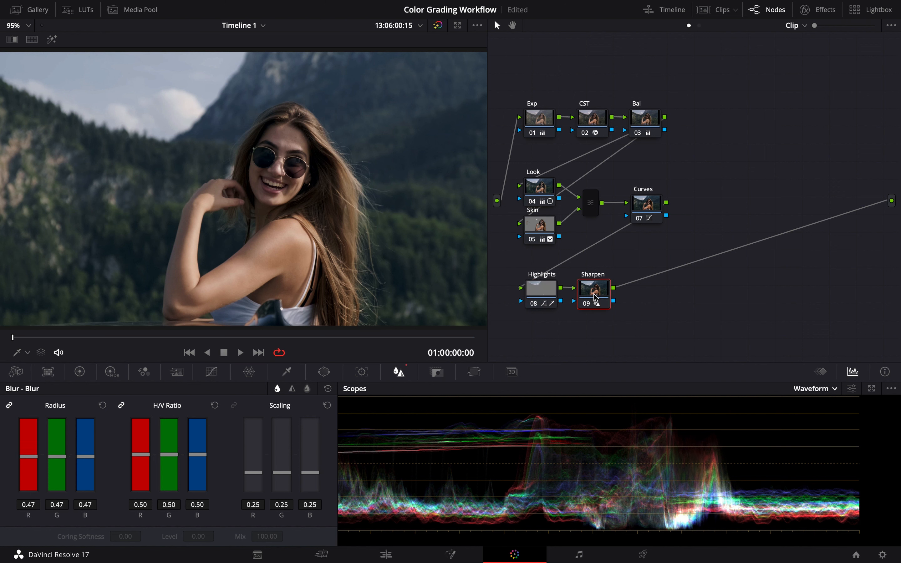